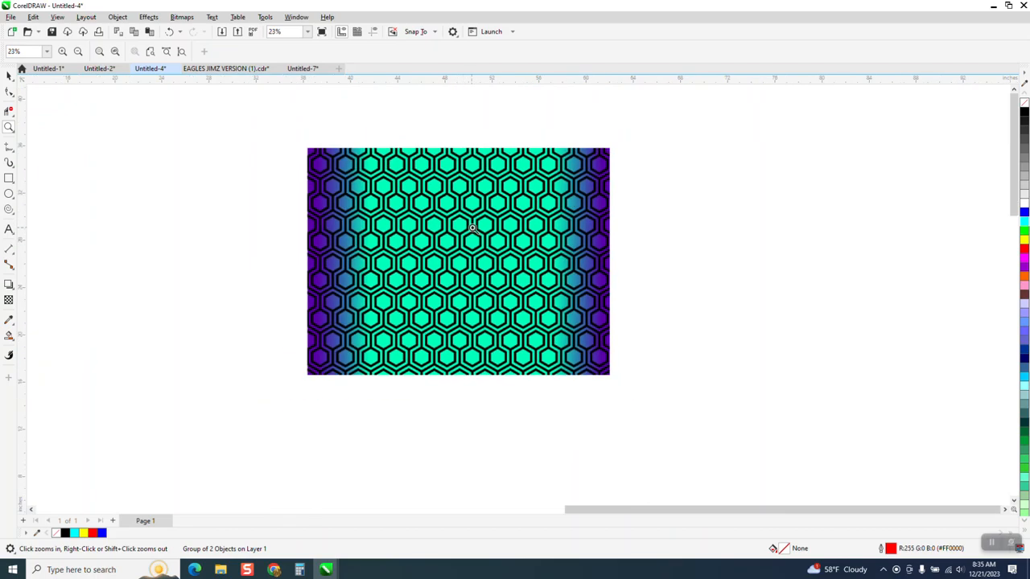
- Move the existing red five-hexagon construction with its rectangle off the page to the empty area below the coloured pattern
{"action": "scroll", "coordinate": [540, 273], "scroll_direction": "up", "scroll_amount": 3}
{"action": "scroll", "coordinate": [541, 288], "scroll_direction": "down", "scroll_amount": 6}
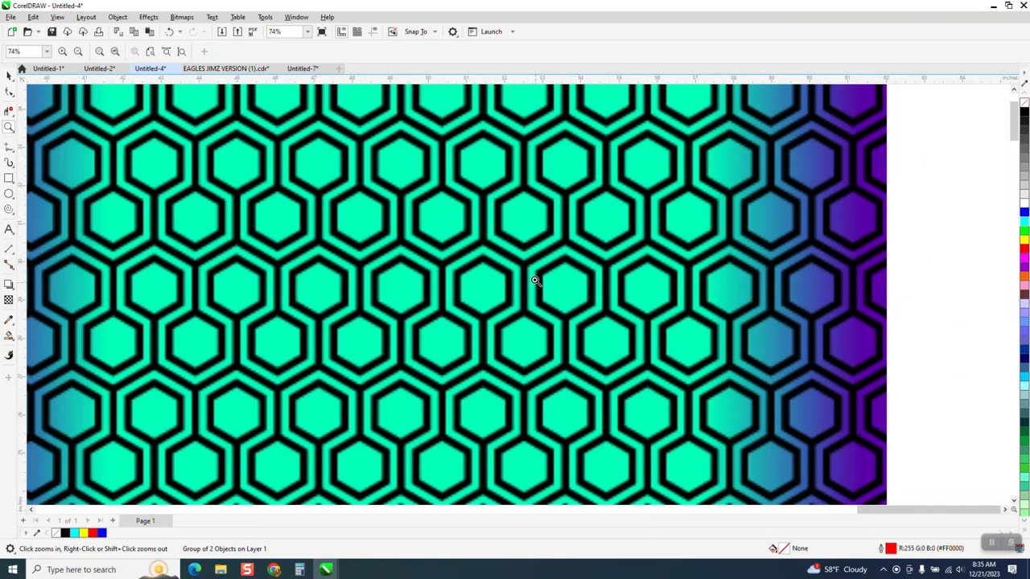
{"action": "scroll", "coordinate": [535, 263], "scroll_direction": "down", "scroll_amount": 1}
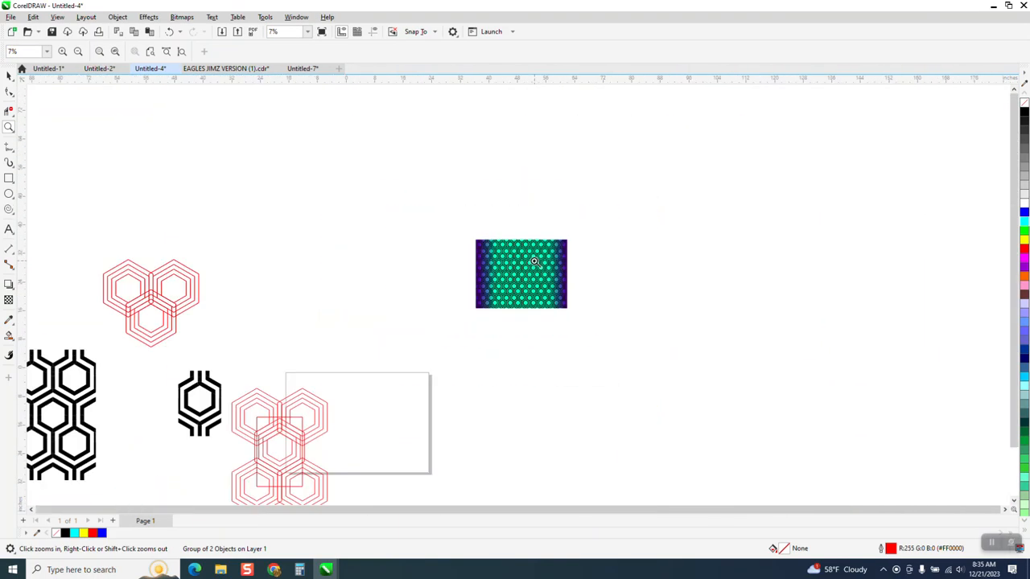
{"action": "scroll", "coordinate": [439, 301], "scroll_direction": "down", "scroll_amount": 1}
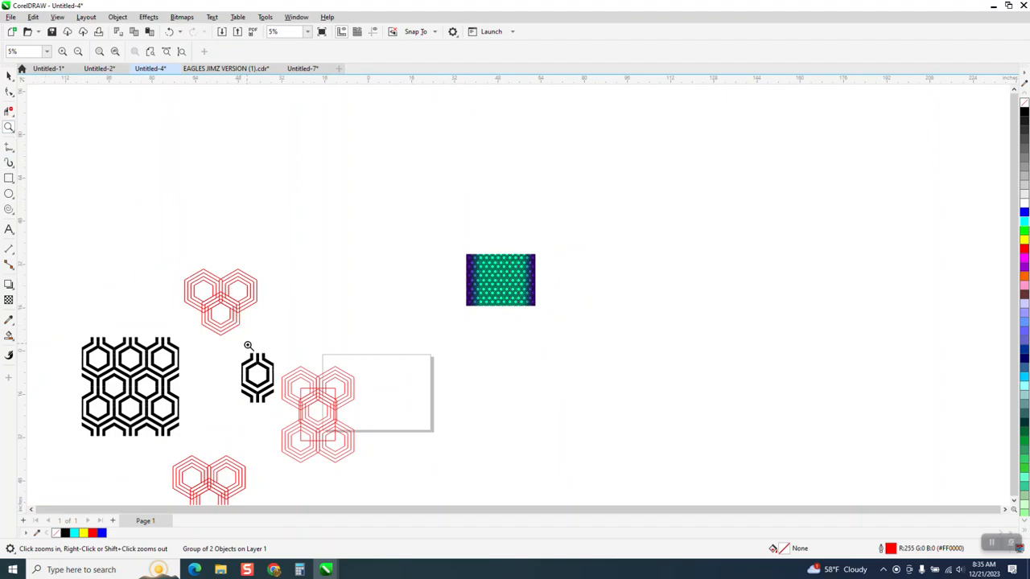
{"action": "left_click", "coordinate": [328, 414]}
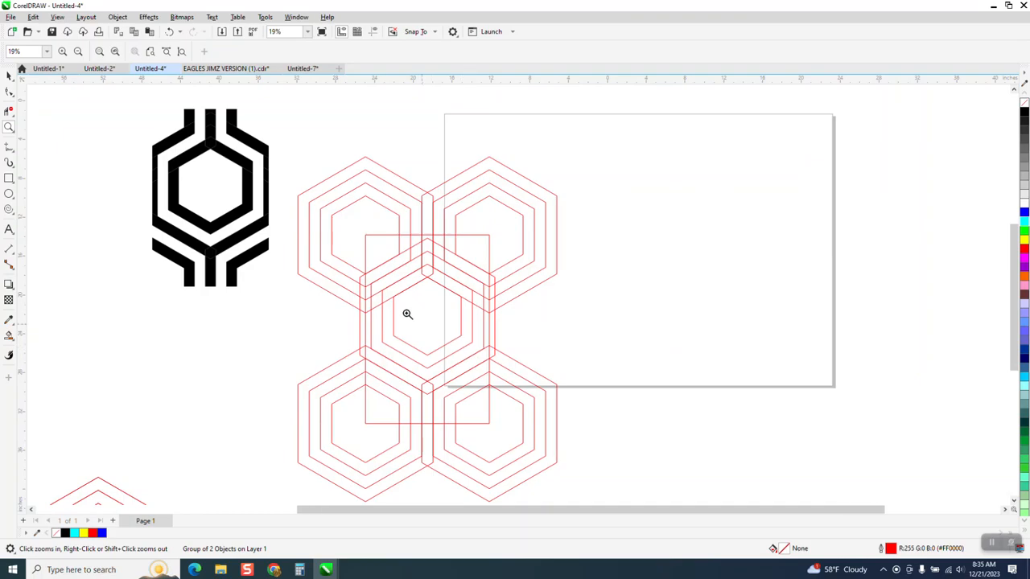
{"action": "right_click", "coordinate": [390, 293]}
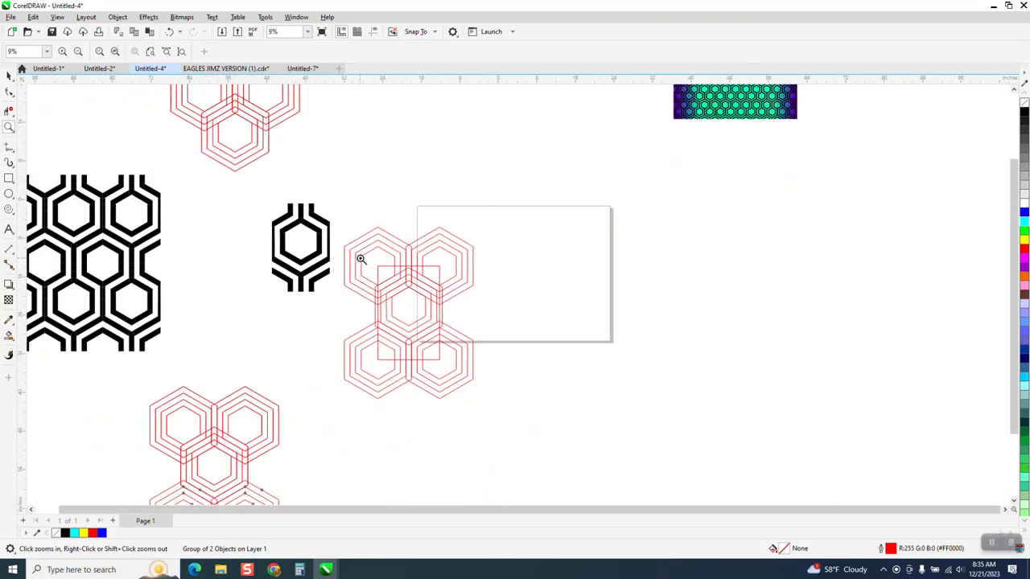
{"action": "left_click", "coordinate": [8, 75]}
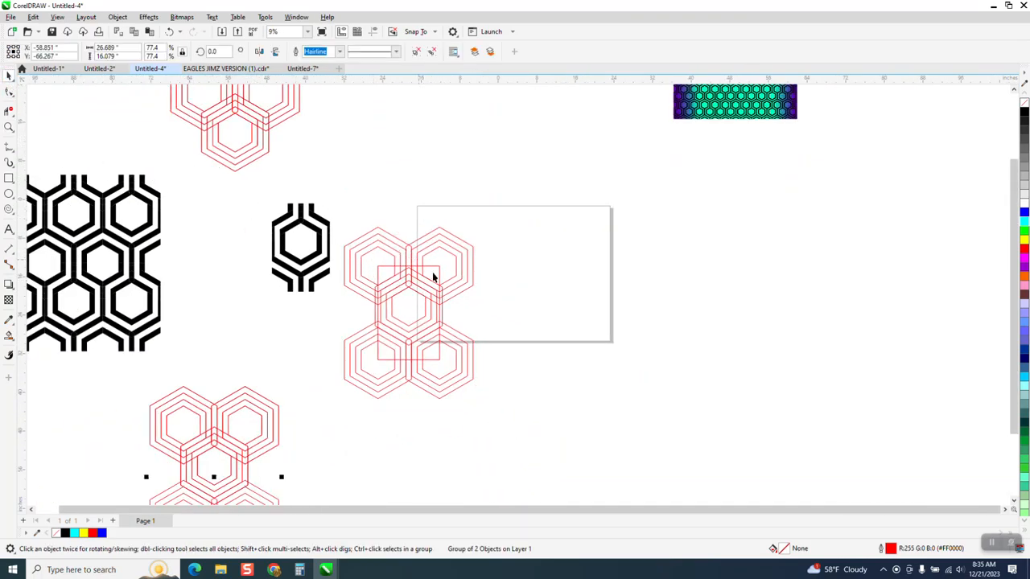
{"action": "left_click_drag", "start_coordinate": [334, 210], "coordinate": [534, 407]}
{"action": "left_click_drag", "start_coordinate": [411, 308], "coordinate": [743, 270]}
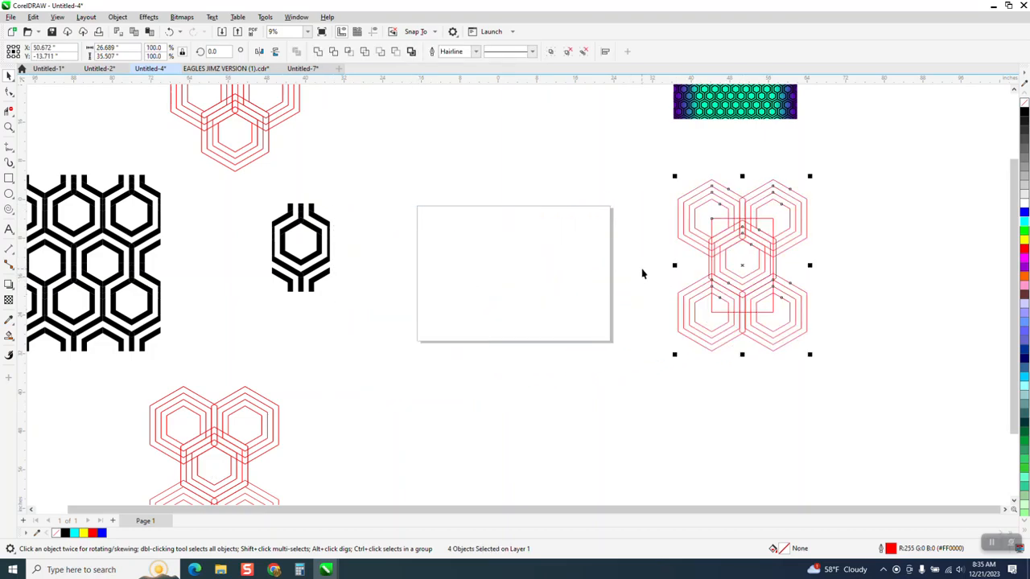
- Draw a six-sided polygon on the page, 12 inches wide, and make a concentric copy 6 inches wide
{"action": "left_click", "coordinate": [9, 208]}
{"action": "left_click", "coordinate": [56, 219]}
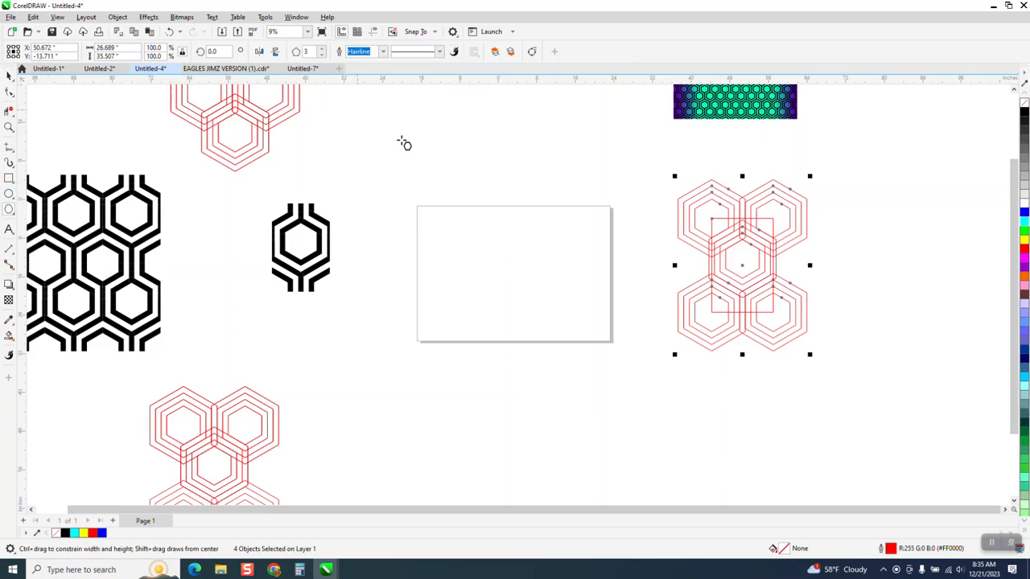
{"action": "left_click_drag", "start_coordinate": [544, 229], "coordinate": [510, 303]}
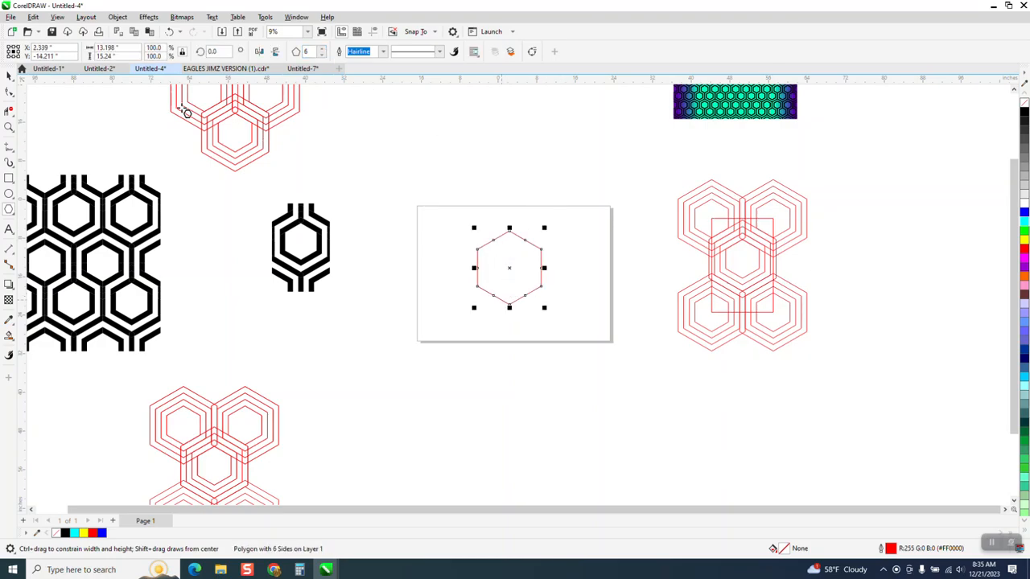
{"action": "left_click", "coordinate": [124, 50]}
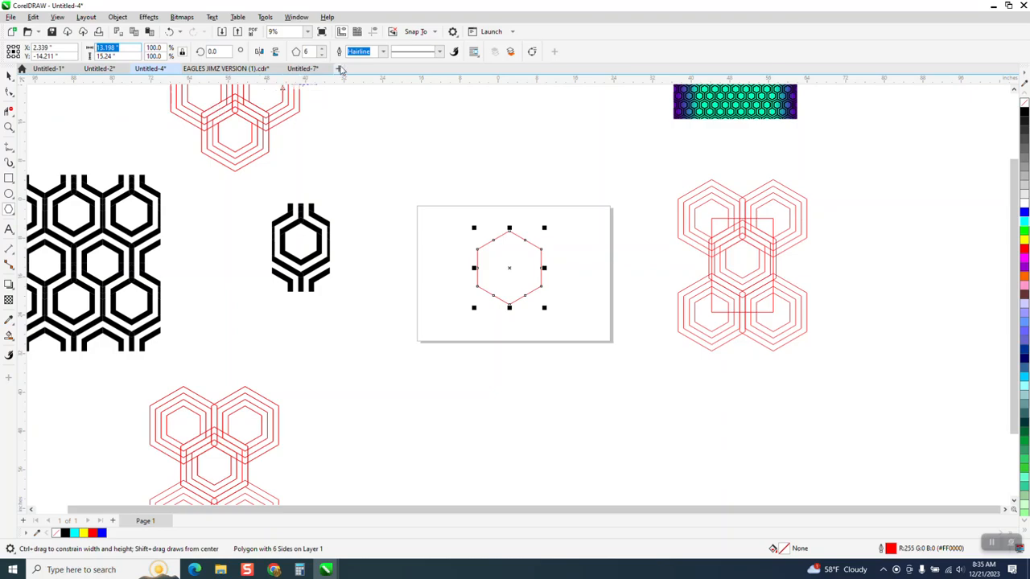
{"action": "type", "text": "12"}
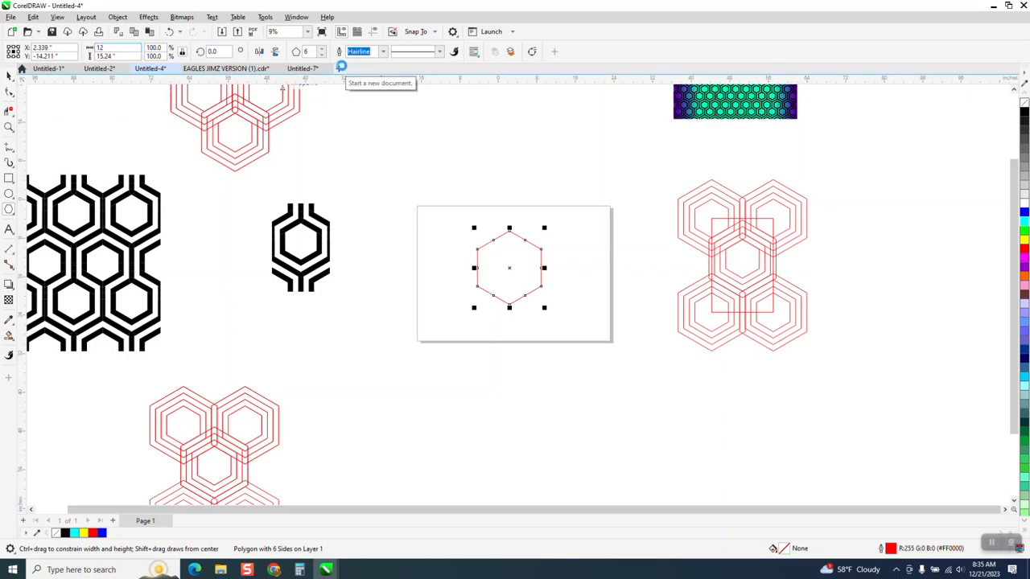
{"action": "key", "text": "Return"}
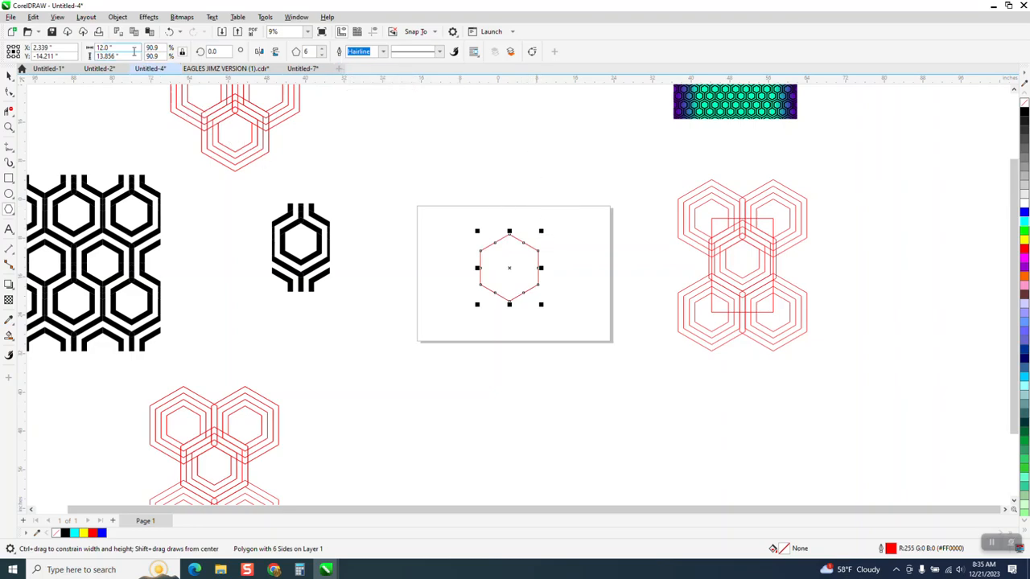
{"action": "type", "text": "6"}
{"action": "key", "text": "Return"}
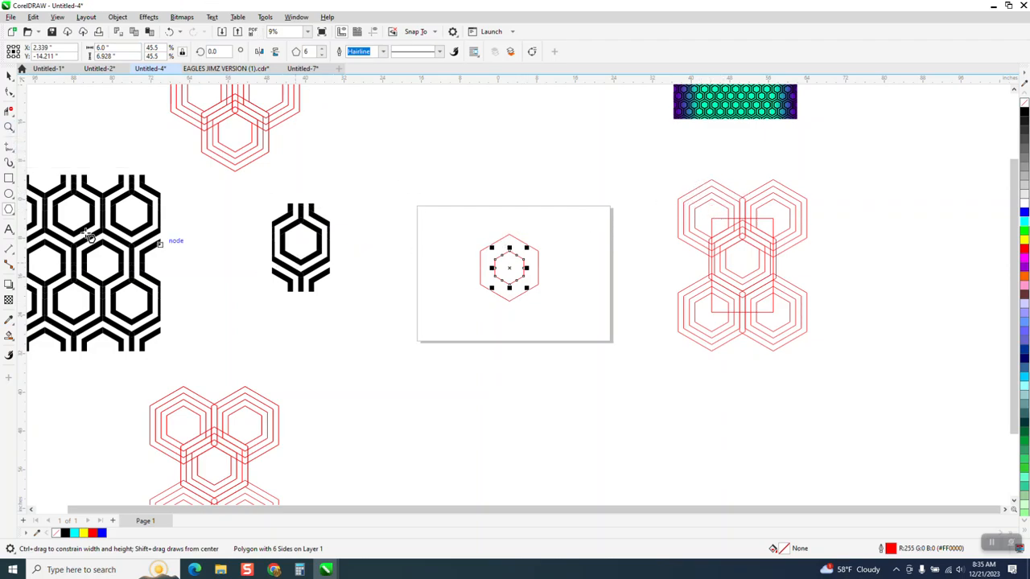
- Blend the 12-inch and 6-inch hexagons with 2 intermediate steps
{"action": "left_click", "coordinate": [9, 75]}
{"action": "left_click_drag", "start_coordinate": [430, 212], "coordinate": [547, 310]}
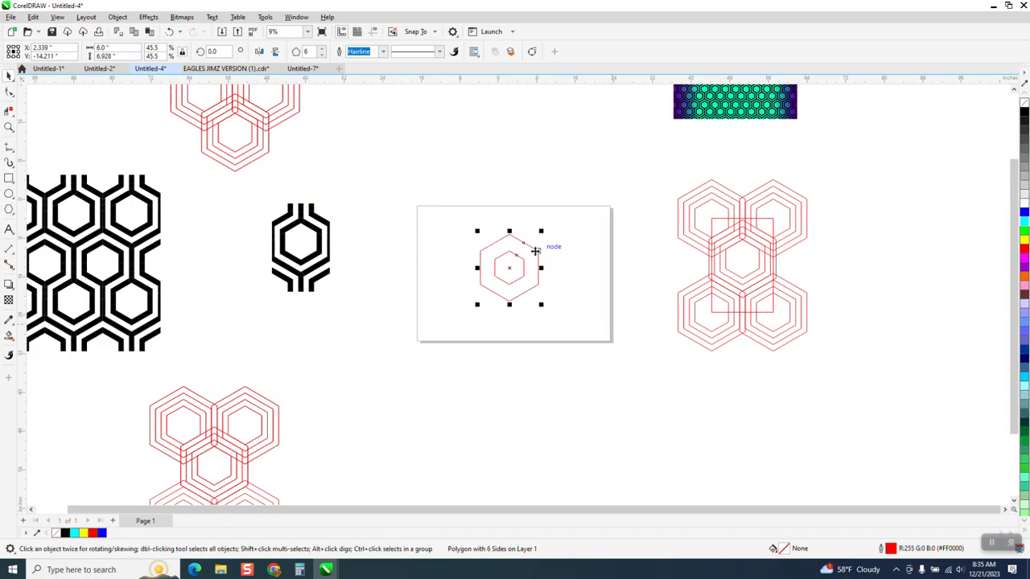
{"action": "left_click", "coordinate": [9, 128]}
{"action": "left_click_drag", "start_coordinate": [446, 239], "coordinate": [632, 317]}
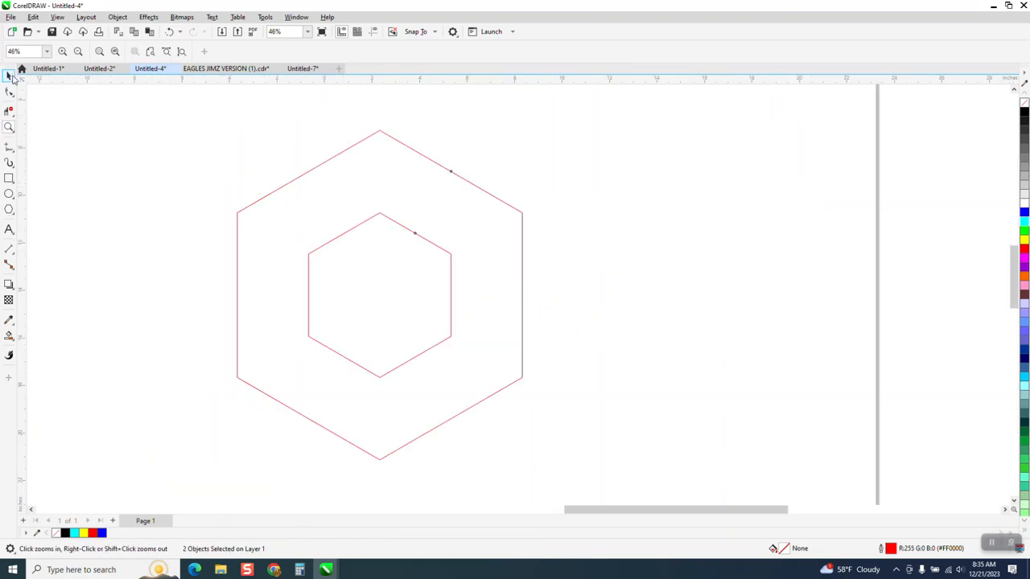
{"action": "left_click", "coordinate": [9, 75]}
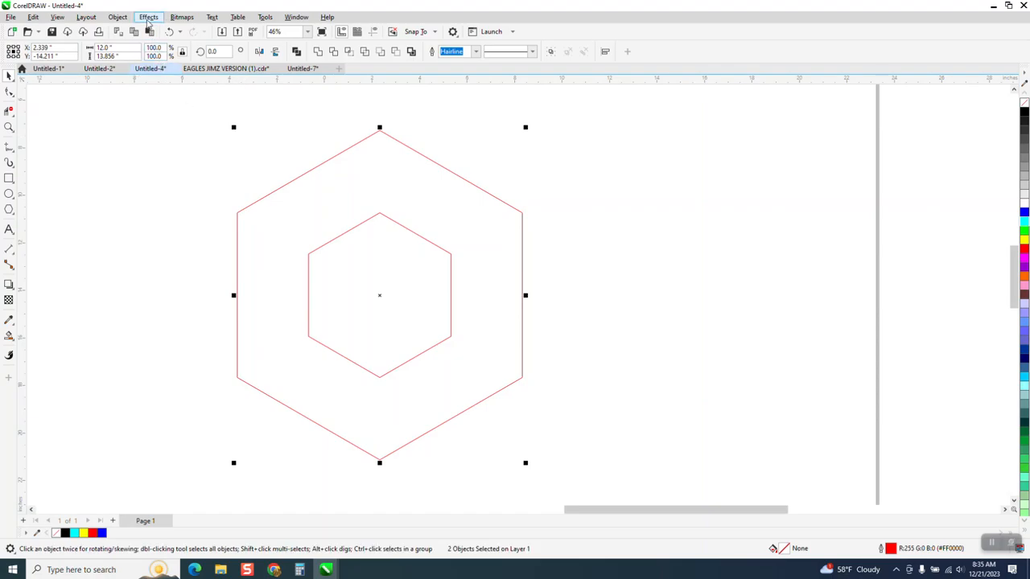
{"action": "left_click", "coordinate": [148, 17]}
{"action": "left_click", "coordinate": [197, 251]}
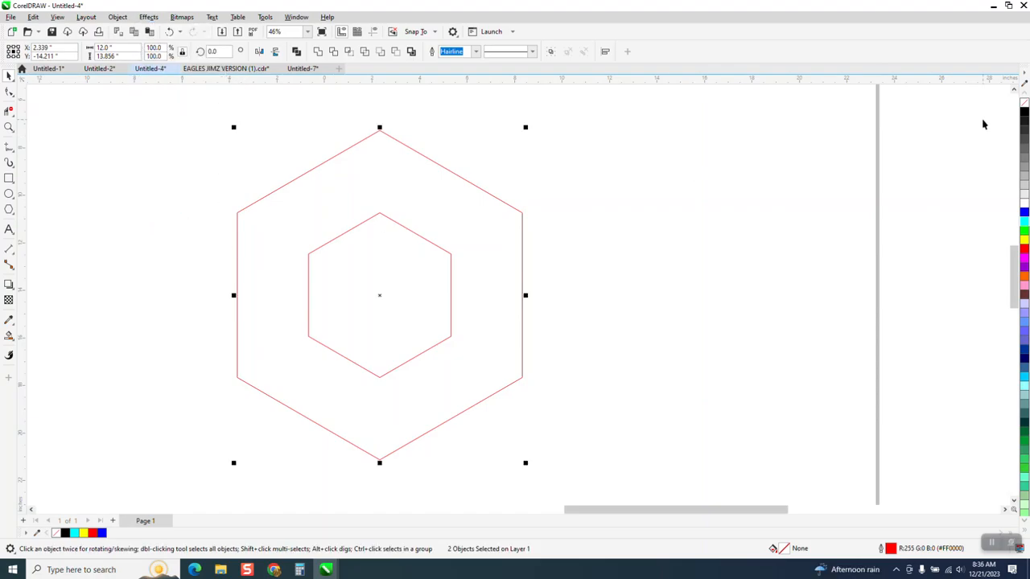
{"action": "left_click", "coordinate": [933, 102]}
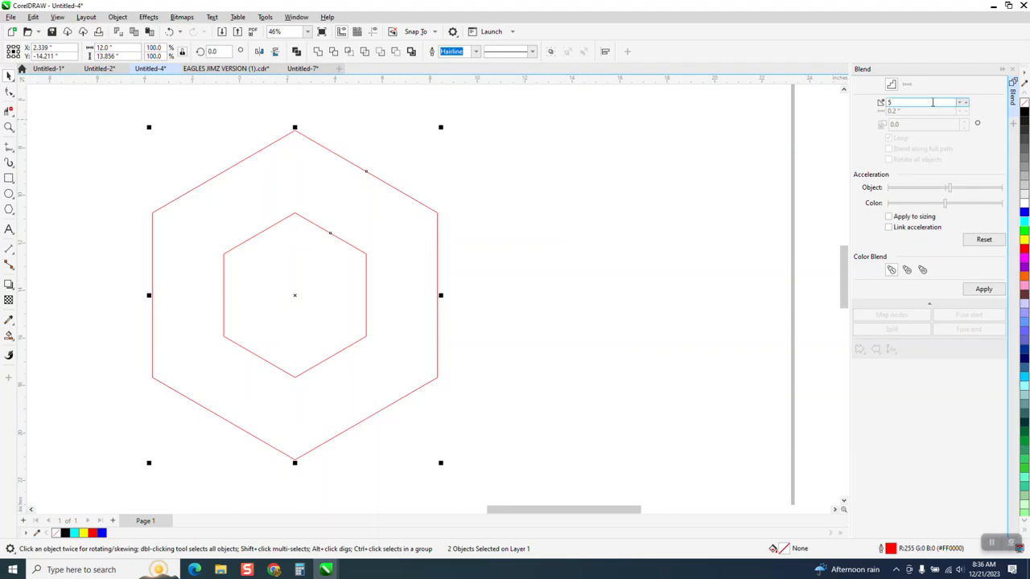
{"action": "left_click", "coordinate": [983, 289]}
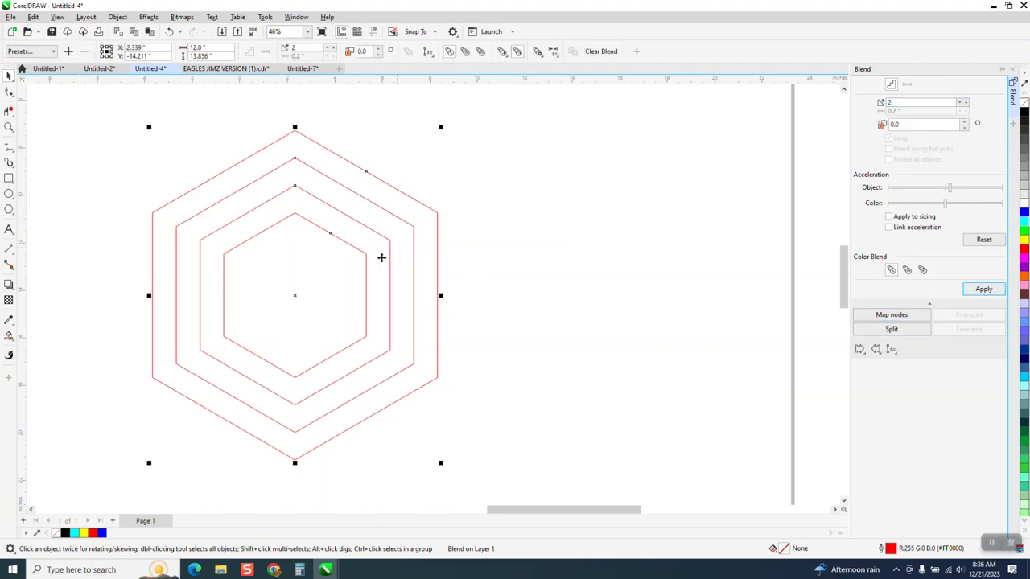
- Break the blend apart and ungroup its intermediate hexagons
{"action": "scroll", "coordinate": [381, 235], "scroll_direction": "down", "scroll_amount": 1}
{"action": "left_click_drag", "start_coordinate": [161, 139], "coordinate": [499, 428]}
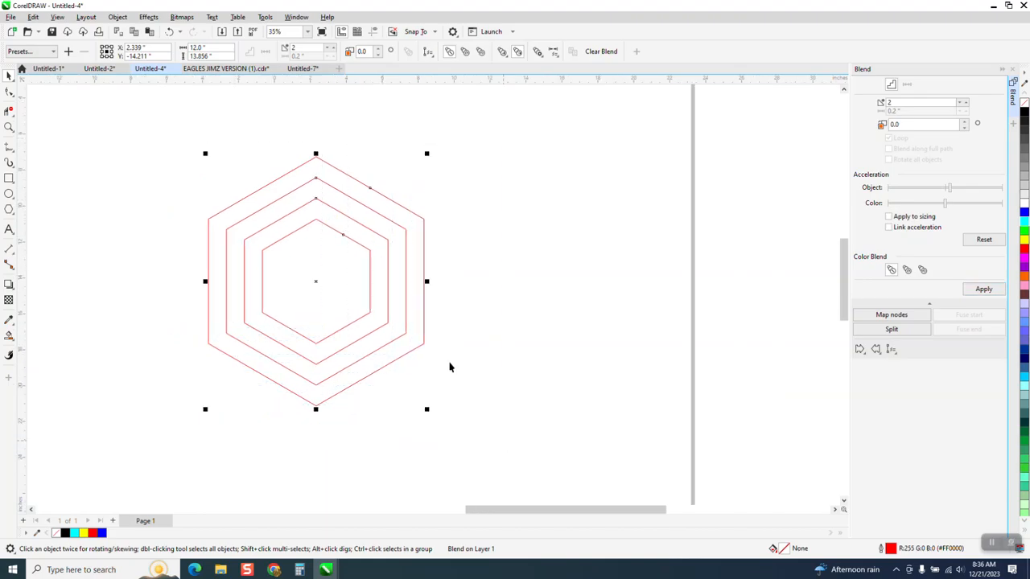
{"action": "left_click", "coordinate": [118, 17]}
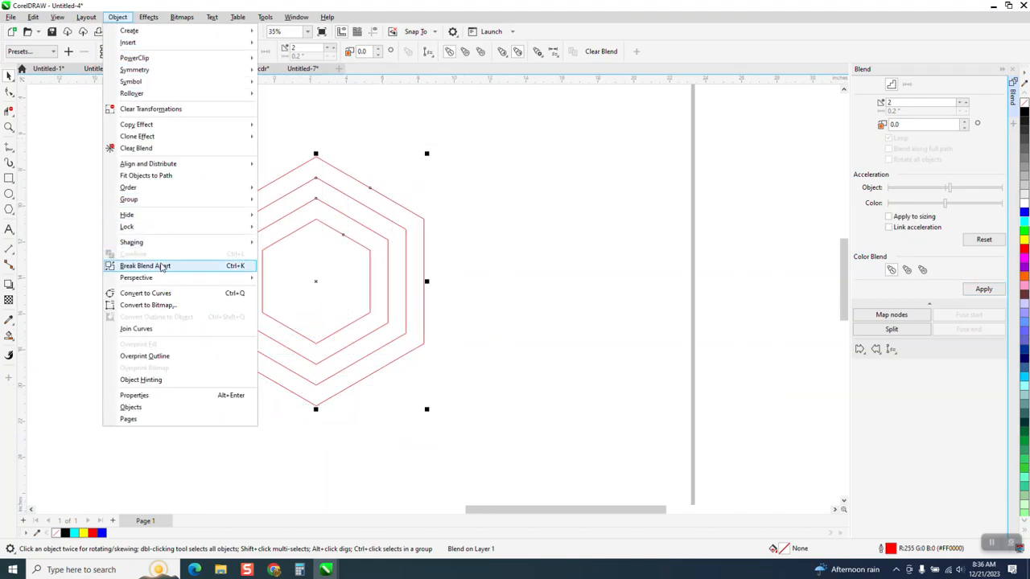
{"action": "key", "text": "Escape"}
{"action": "left_click_drag", "start_coordinate": [194, 135], "coordinate": [525, 369]}
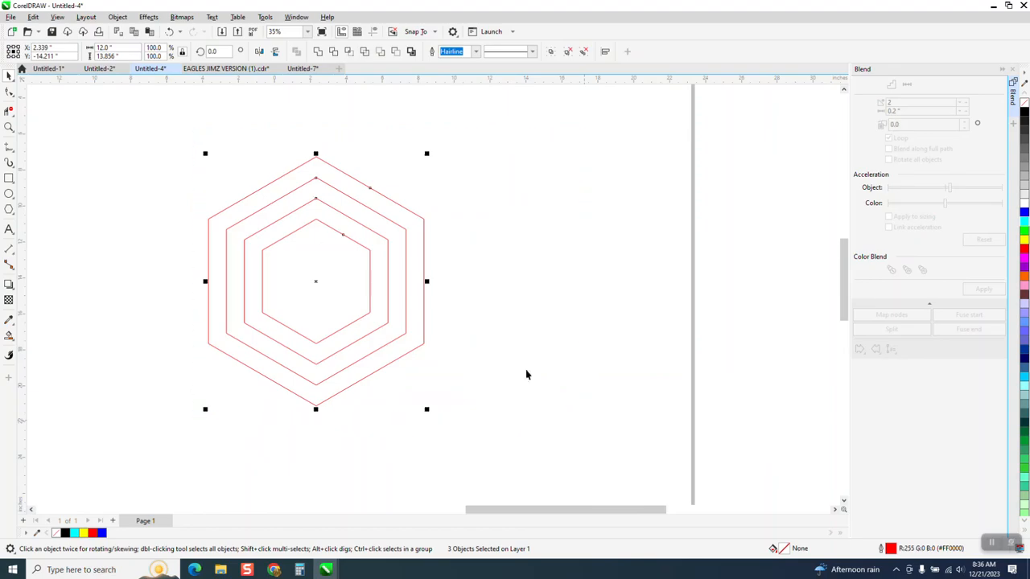
{"action": "left_click", "coordinate": [120, 17]}
{"action": "mouse_move", "coordinate": [195, 200]}
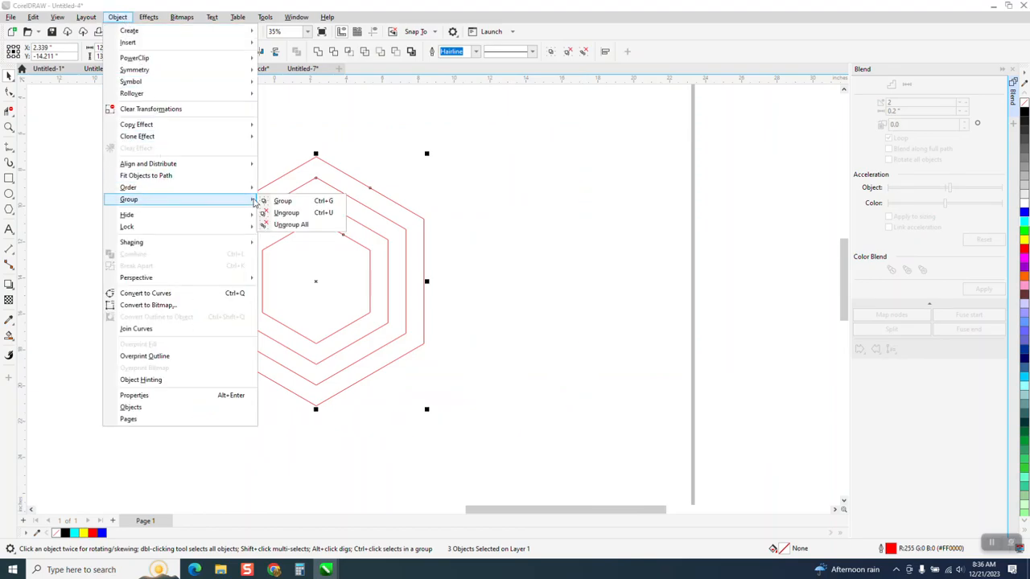
{"action": "left_click", "coordinate": [286, 213]}
- Group all four concentric hexagons together
{"action": "left_click_drag", "start_coordinate": [138, 115], "coordinate": [540, 418]}
{"action": "left_click", "coordinate": [121, 18]}
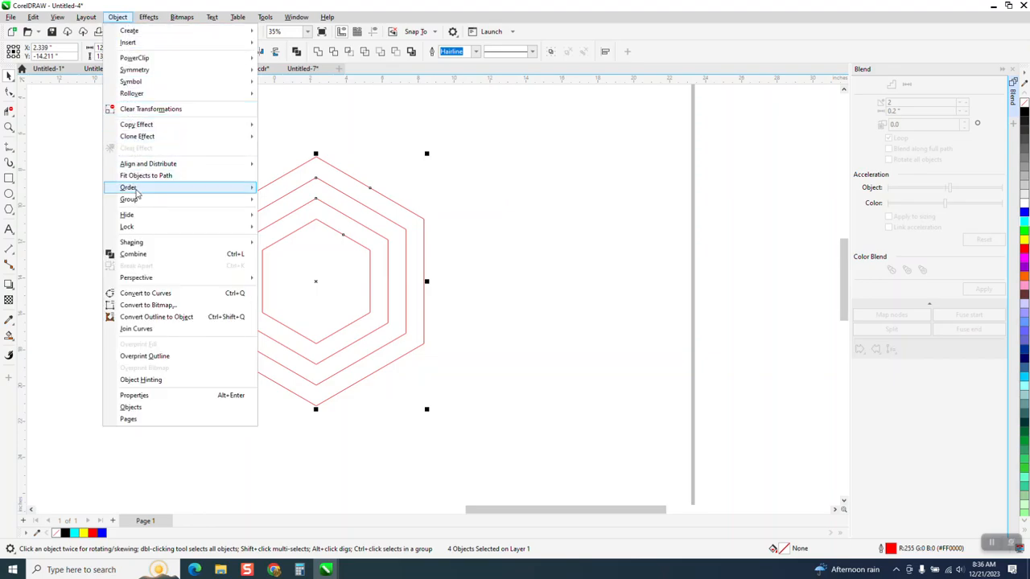
{"action": "mouse_move", "coordinate": [139, 201]}
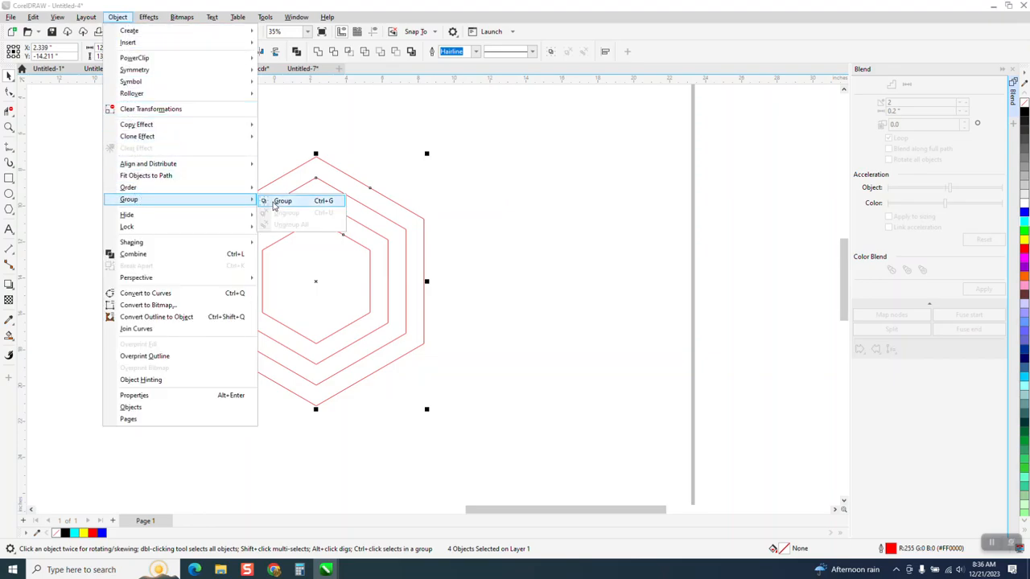
{"action": "left_click", "coordinate": [277, 202]}
- Measure horizontally from the outermost hexagon's left edge to the next inner hexagon's right edge with a dimension line, and delete the dimension
{"action": "scroll", "coordinate": [313, 193], "scroll_direction": "down", "scroll_amount": 2}
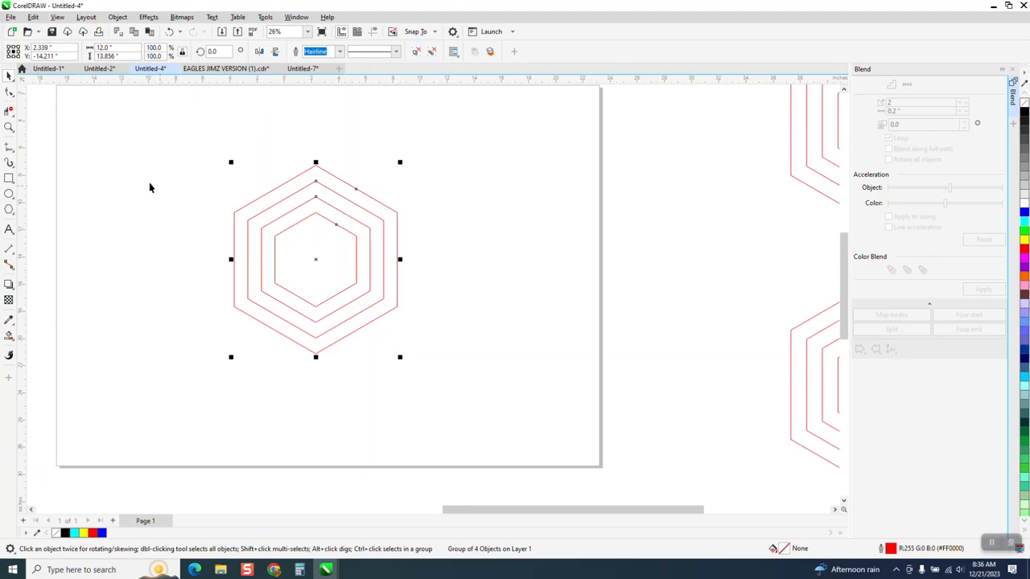
{"action": "left_click", "coordinate": [14, 253]}
{"action": "left_click", "coordinate": [60, 250]}
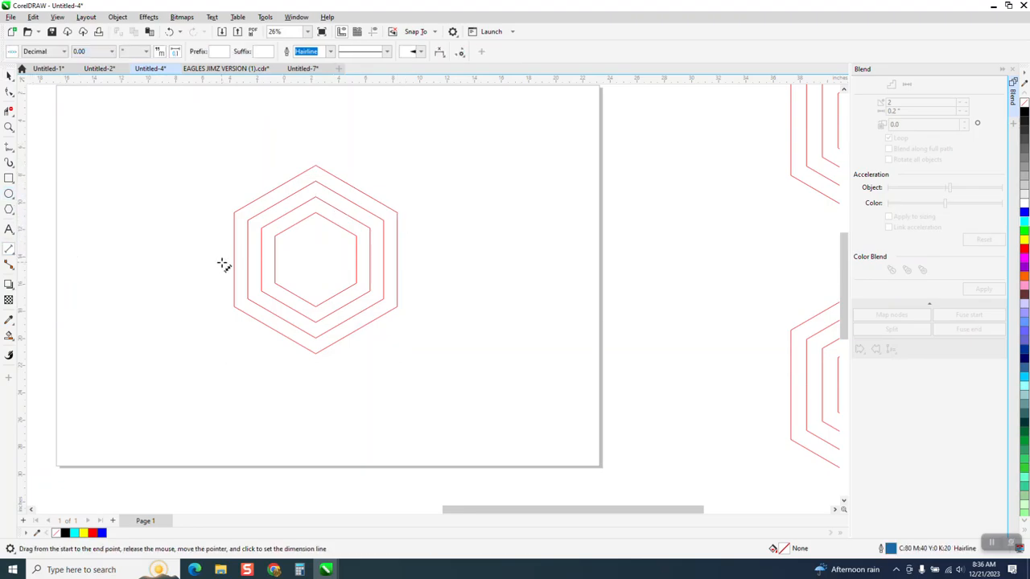
{"action": "left_click_drag", "start_coordinate": [233, 255], "coordinate": [384, 258]}
{"action": "left_click", "coordinate": [384, 258]}
{"action": "left_click", "coordinate": [9, 75]}
{"action": "key", "text": "Delete"}
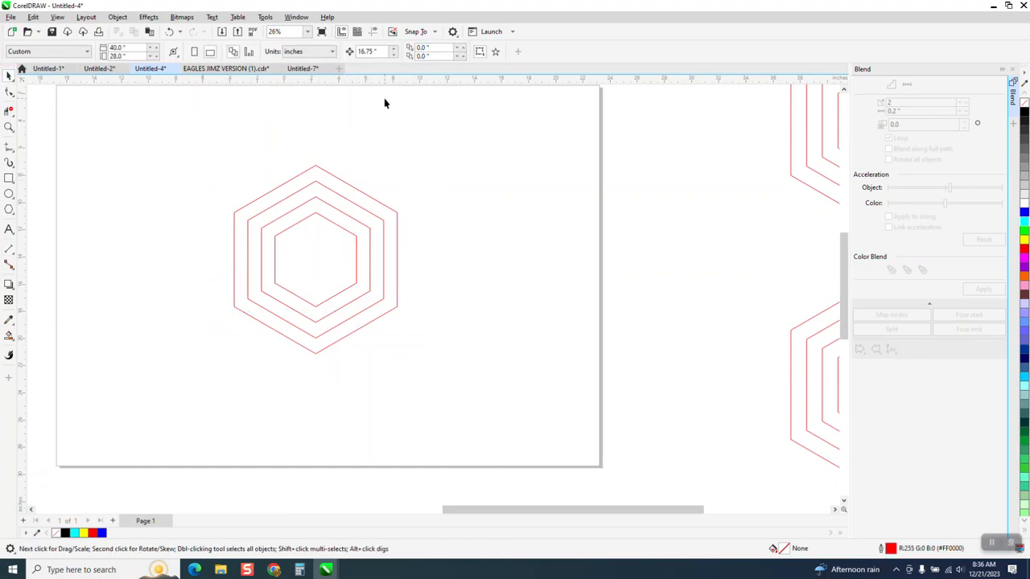
- Set the nudge distance to 11 inches and place a duplicate of the hexagon group 11 inches to its right
{"action": "double_click", "coordinate": [373, 53]}
{"action": "type", "text": "11"}
{"action": "right_click", "coordinate": [211, 152]}
{"action": "left_click_drag", "start_coordinate": [212, 152], "coordinate": [443, 364]}
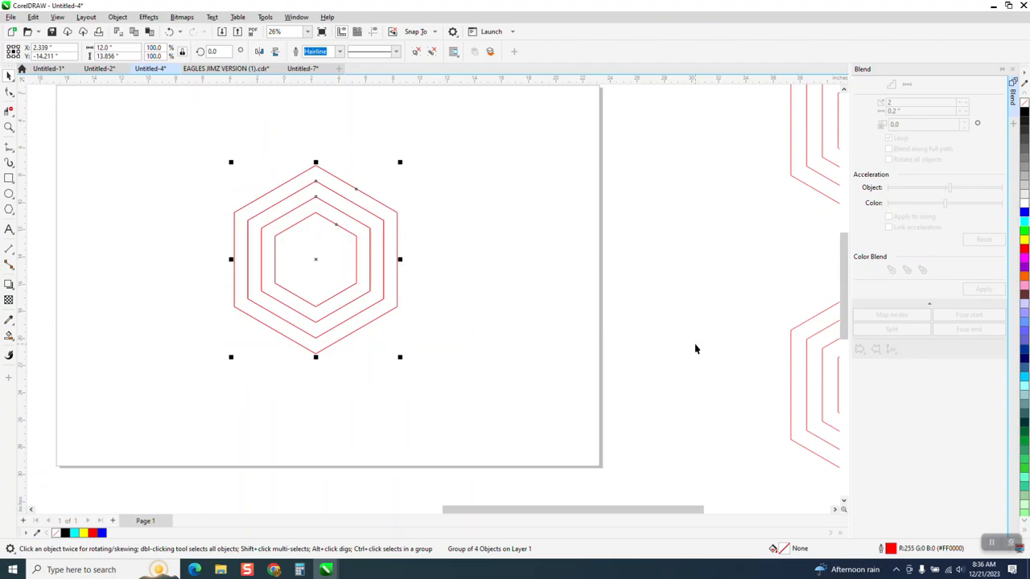
{"action": "key", "text": "ctrl+d"}
- Place another copy of the hexagon group just below the side-by-side pair, roughly centred between them
{"action": "scroll", "coordinate": [234, 349], "scroll_direction": "down", "scroll_amount": 1}
{"action": "scroll", "coordinate": [234, 348], "scroll_direction": "down", "scroll_amount": 3}
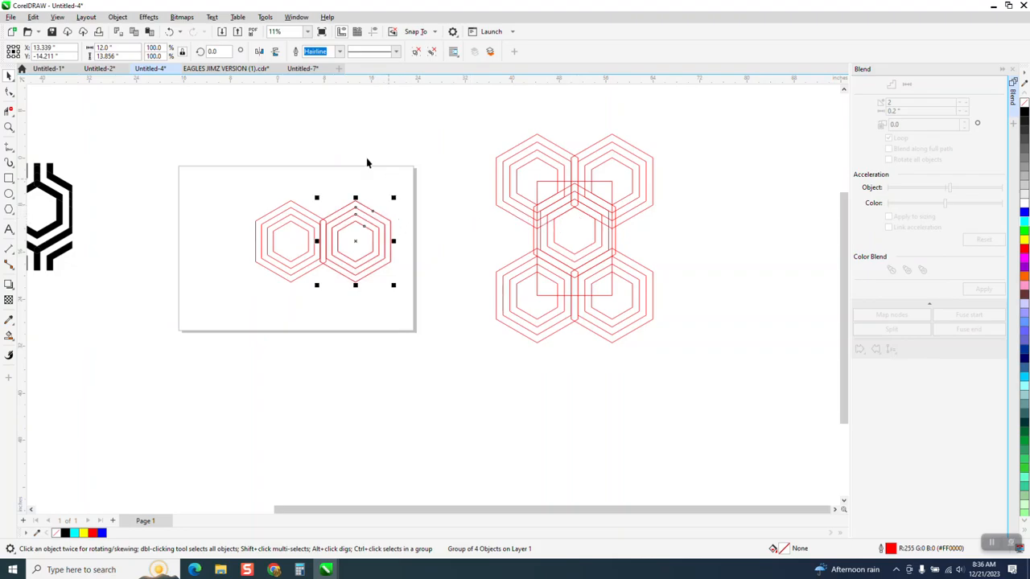
{"action": "left_click_drag", "start_coordinate": [357, 239], "coordinate": [336, 383]}
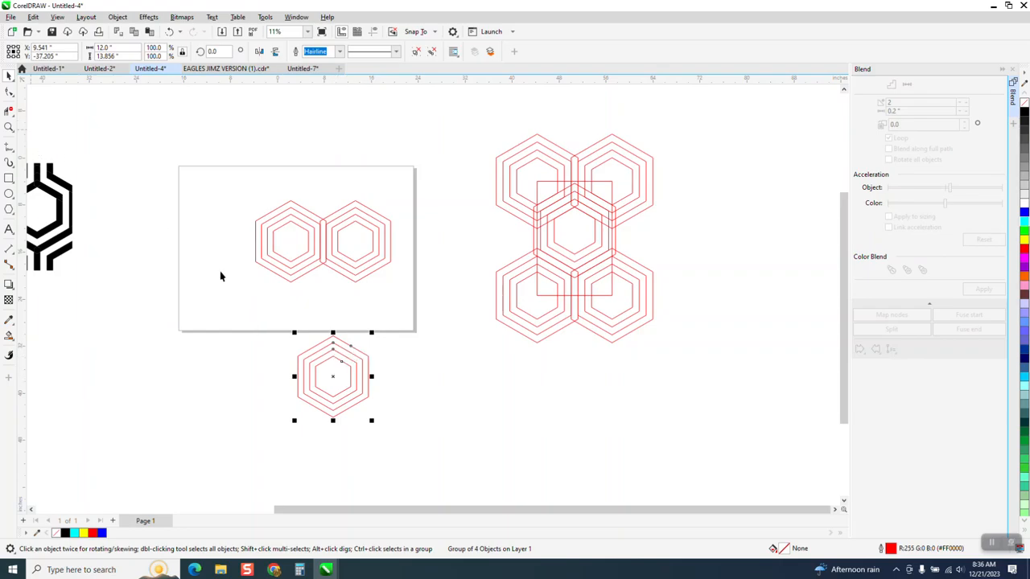
{"action": "left_click_drag", "start_coordinate": [330, 370], "coordinate": [317, 320]}
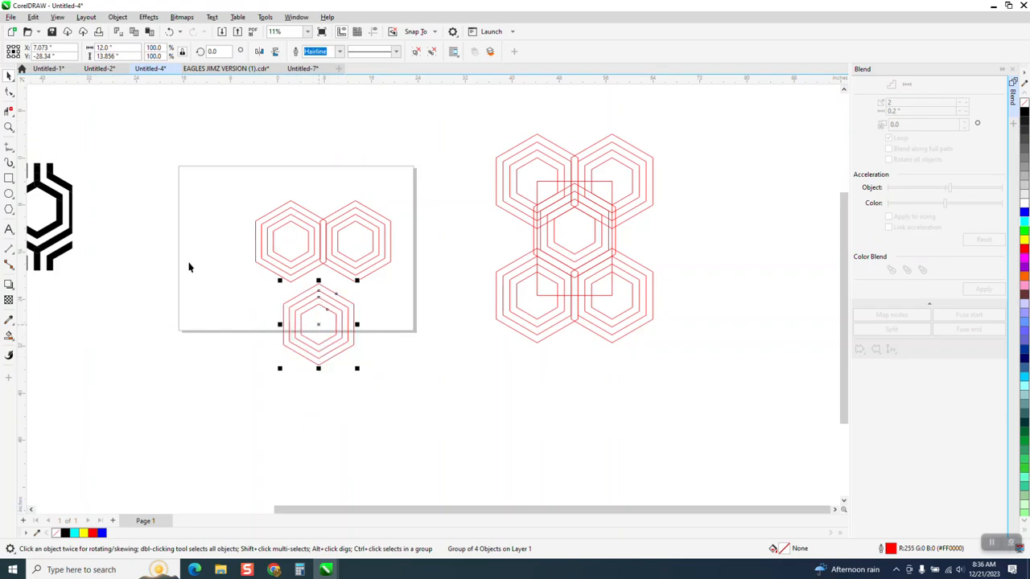
- Snap the top node of the lower group's innermost hexagon to the lower intersection of the two upper groups' outermost hexagons
{"action": "left_click", "coordinate": [10, 126]}
{"action": "left_click_drag", "start_coordinate": [241, 227], "coordinate": [483, 405]}
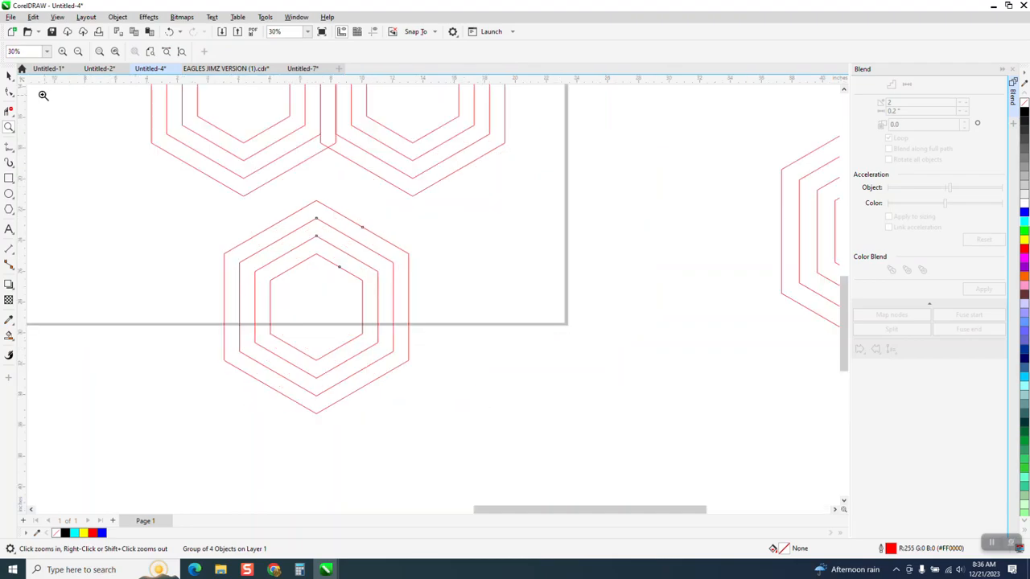
{"action": "left_click", "coordinate": [10, 76]}
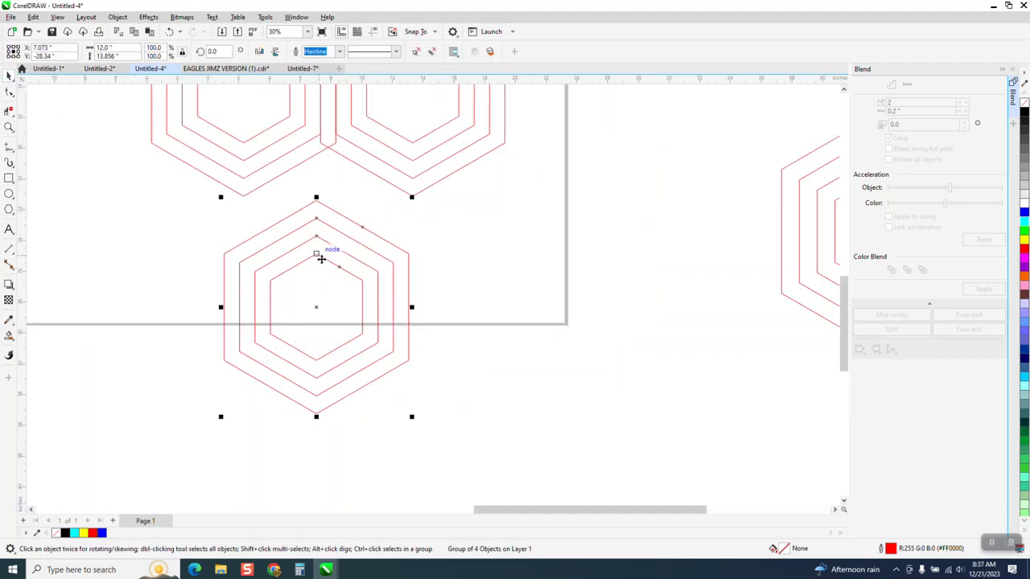
{"action": "left_click_drag", "start_coordinate": [317, 256], "coordinate": [331, 157]}
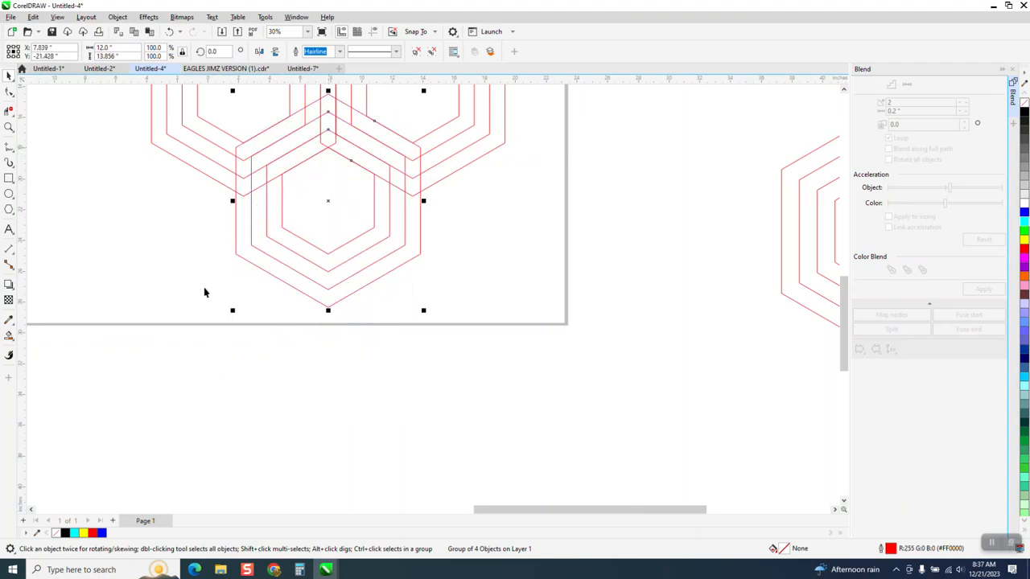
- Group the upper two hexagon groups as a pair and place a duplicate of the pair 22 inches directly below
{"action": "scroll", "coordinate": [217, 290], "scroll_direction": "down", "scroll_amount": 2}
{"action": "scroll", "coordinate": [470, 300], "scroll_direction": "down", "scroll_amount": 1}
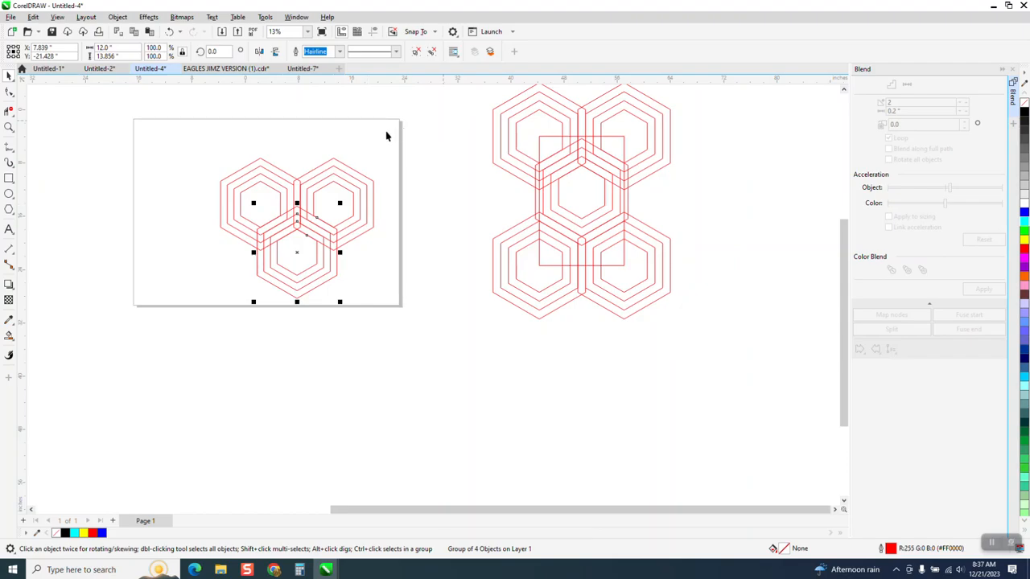
{"action": "left_click_drag", "start_coordinate": [187, 156], "coordinate": [420, 255]}
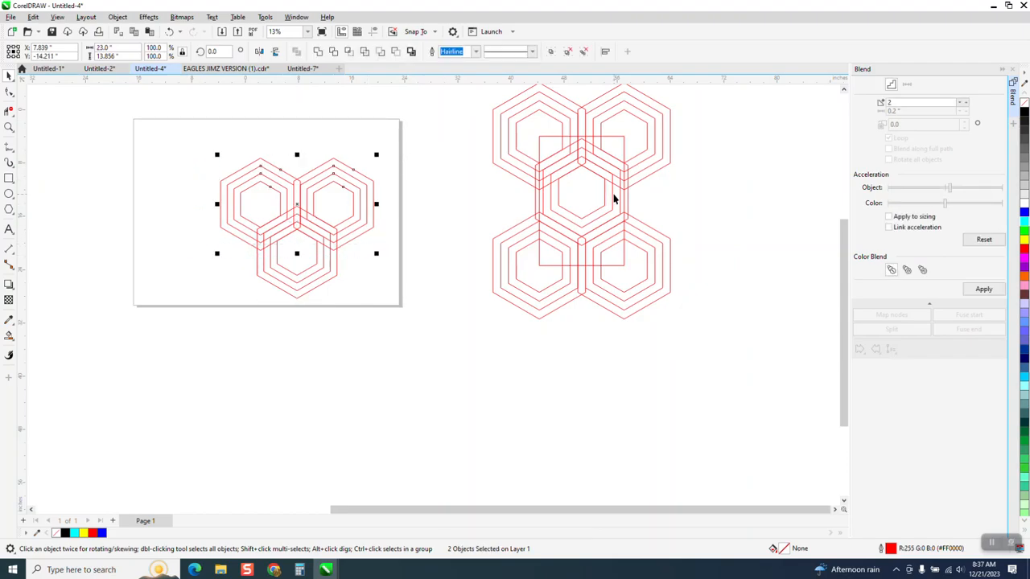
{"action": "key", "text": "ctrl+g"}
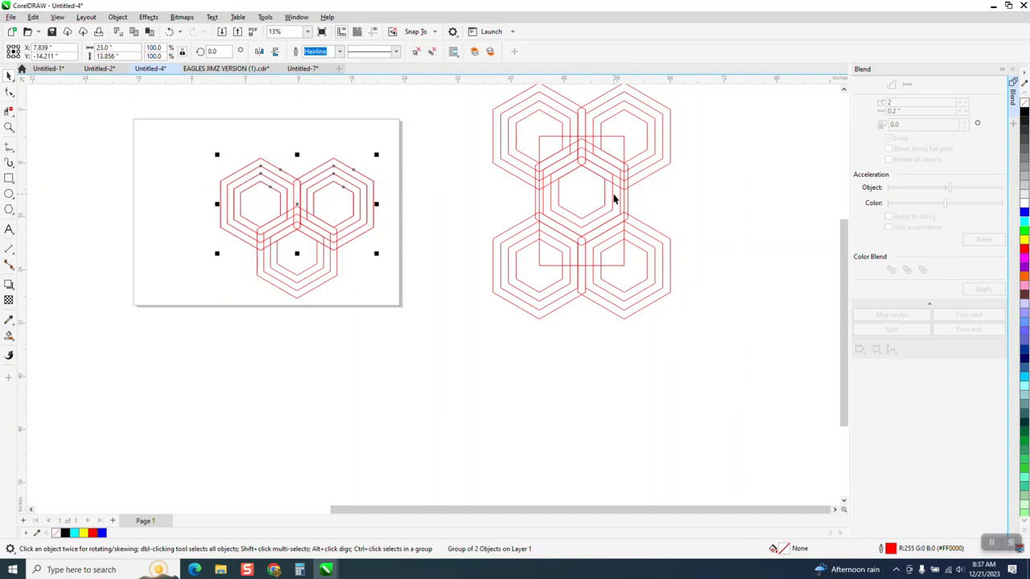
{"action": "key", "text": "Down"}
{"action": "key", "text": "Down"}
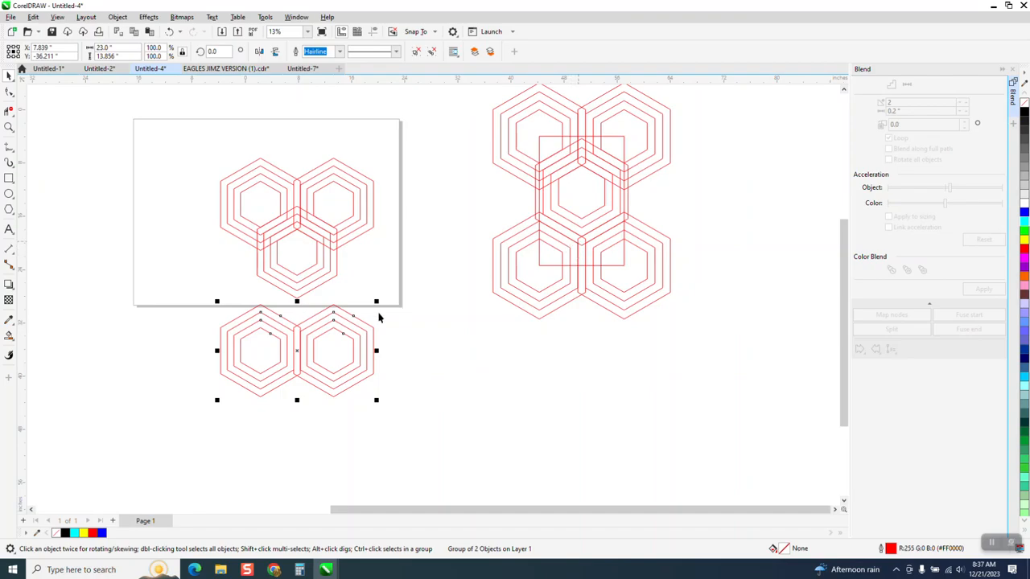
- Move the duplicated pair up to overlap the central hexagon group's lower edges, matching the overlap of the upper pair
{"action": "left_click_drag", "start_coordinate": [298, 327], "coordinate": [298, 295]}
{"action": "left_click_drag", "start_coordinate": [317, 337], "coordinate": [336, 394]}
{"action": "left_click", "coordinate": [9, 127]}
{"action": "left_click_drag", "start_coordinate": [145, 223], "coordinate": [584, 468]}
{"action": "left_click", "coordinate": [9, 74]}
{"action": "left_click_drag", "start_coordinate": [342, 298], "coordinate": [321, 211]}
{"action": "scroll", "coordinate": [346, 376], "scroll_direction": "down", "scroll_amount": 2}
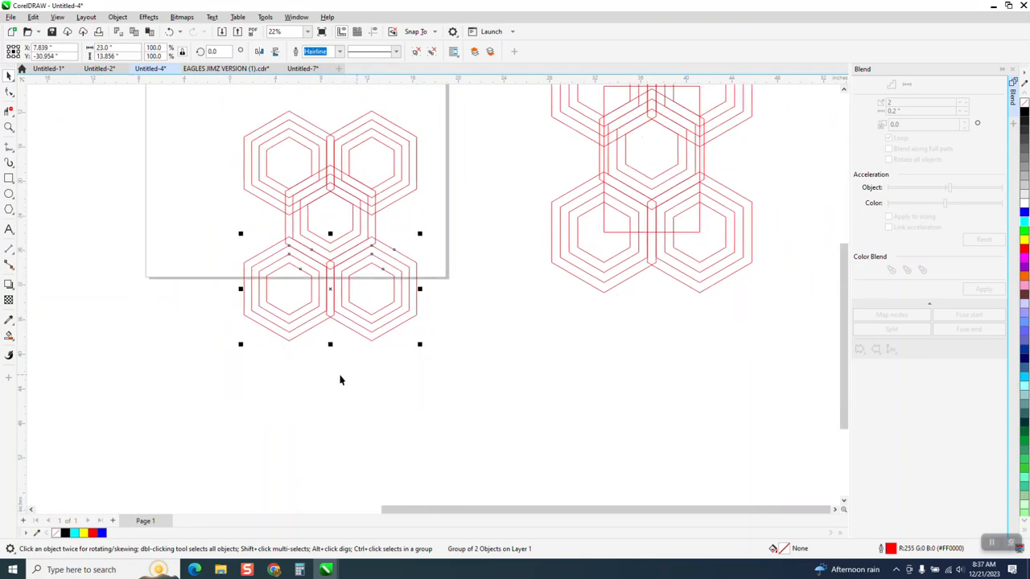
- Group all five hexagon groups, scale the result to about 60.8% and centre it on the page
{"action": "left_click_drag", "start_coordinate": [242, 129], "coordinate": [428, 369]}
{"action": "key", "text": "ctrl+g"}
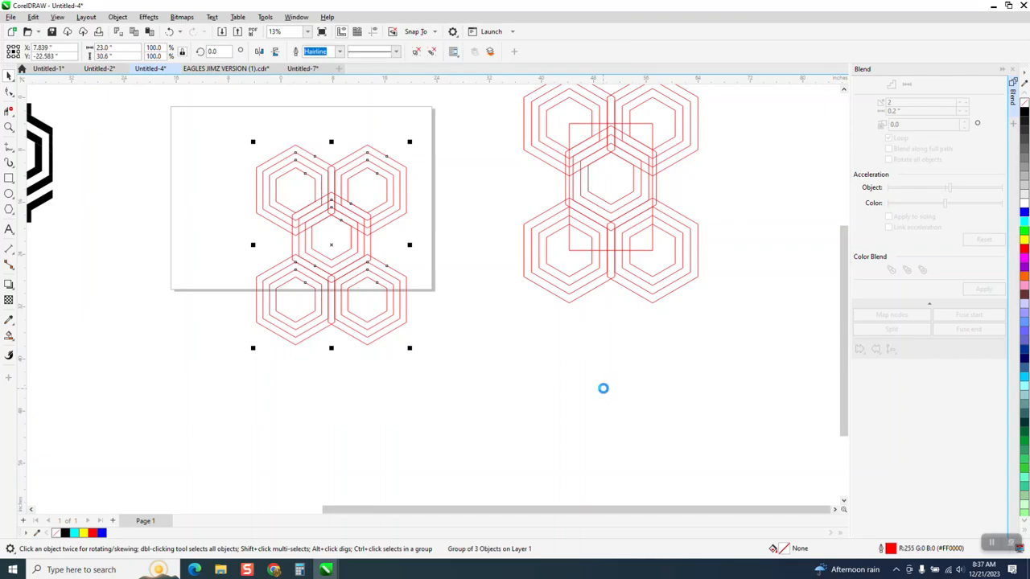
{"action": "key", "text": "p"}
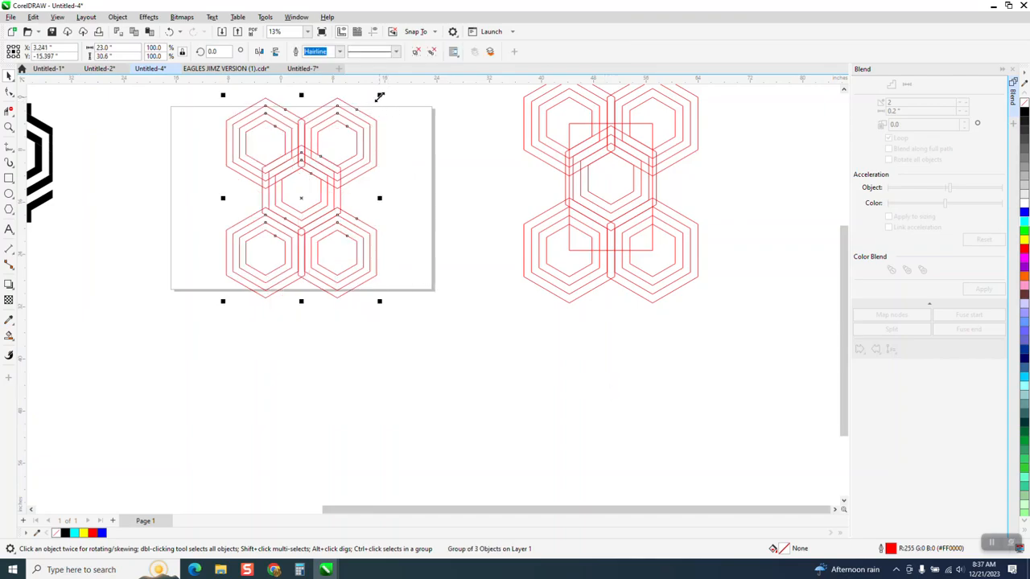
{"action": "left_click_drag", "start_coordinate": [379, 97], "coordinate": [321, 173]}
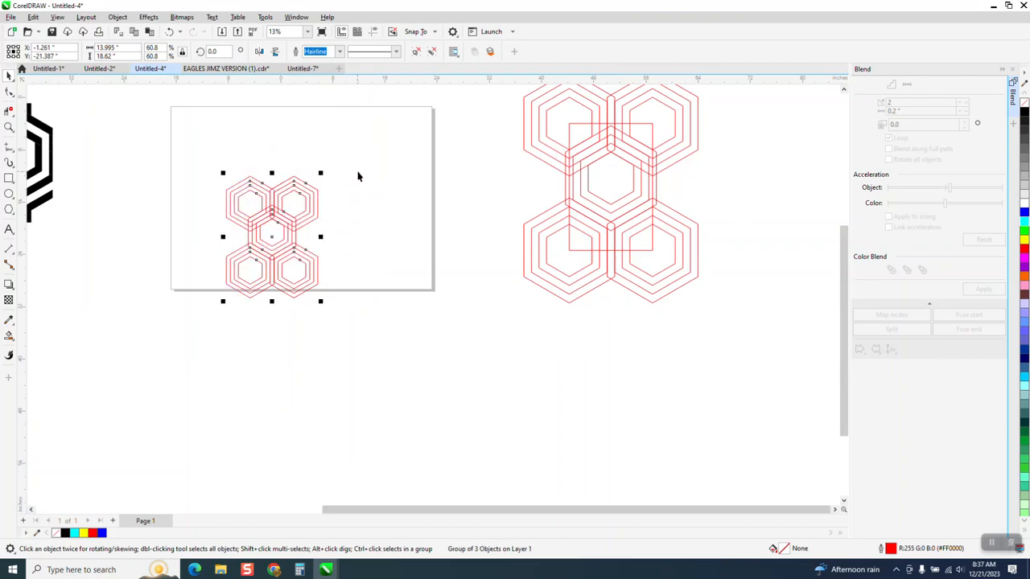
{"action": "key", "text": "p"}
- Draw a rectangle from the centre of the upper-left hexagon group to the centre of the lower-right one, about 6.693 by 10.188 inches
{"action": "left_click", "coordinate": [9, 126]}
{"action": "left_click_drag", "start_coordinate": [223, 127], "coordinate": [437, 298]}
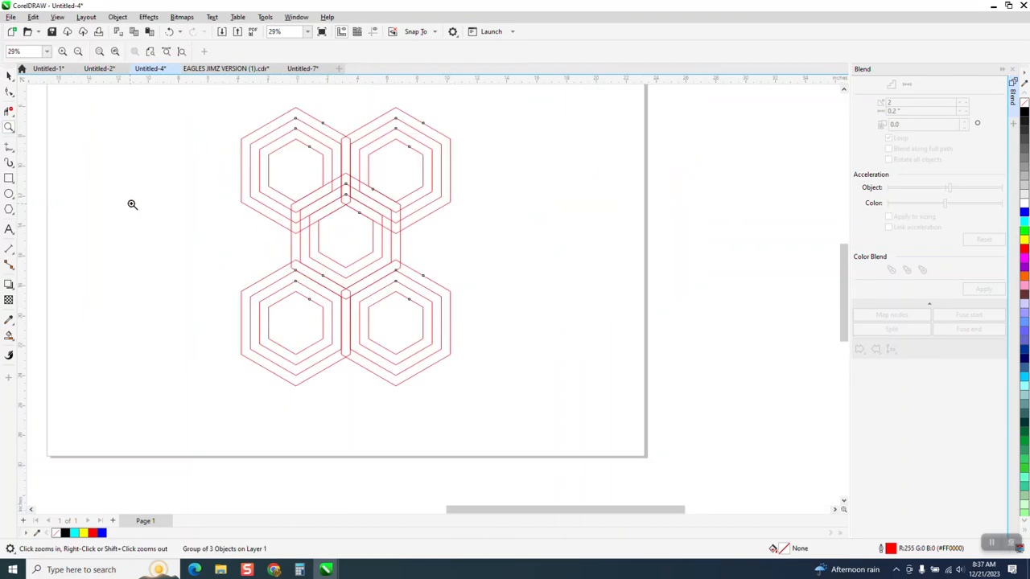
{"action": "left_click", "coordinate": [9, 178]}
{"action": "left_click", "coordinate": [48, 180]}
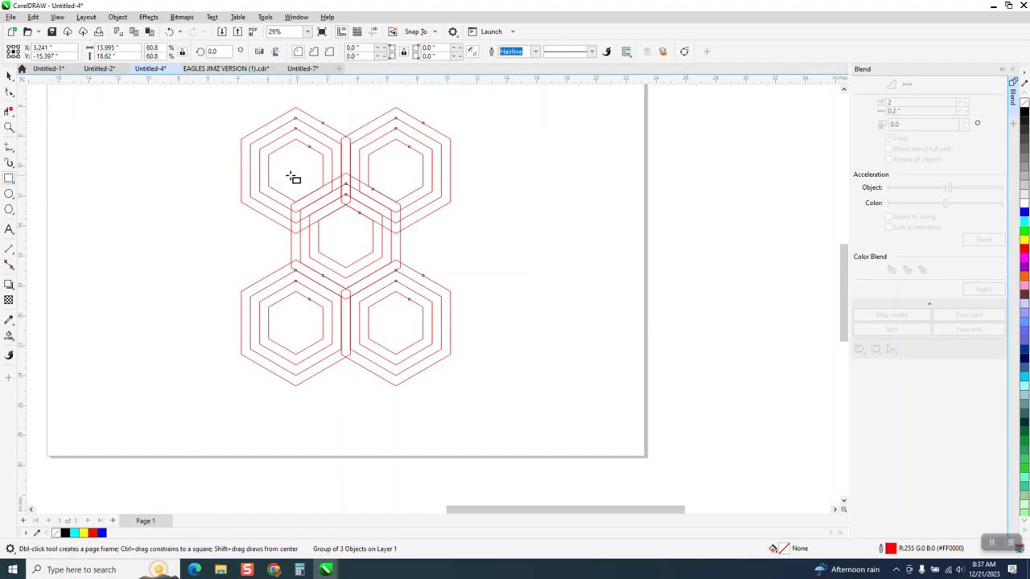
{"action": "left_click_drag", "start_coordinate": [295, 171], "coordinate": [395, 325]}
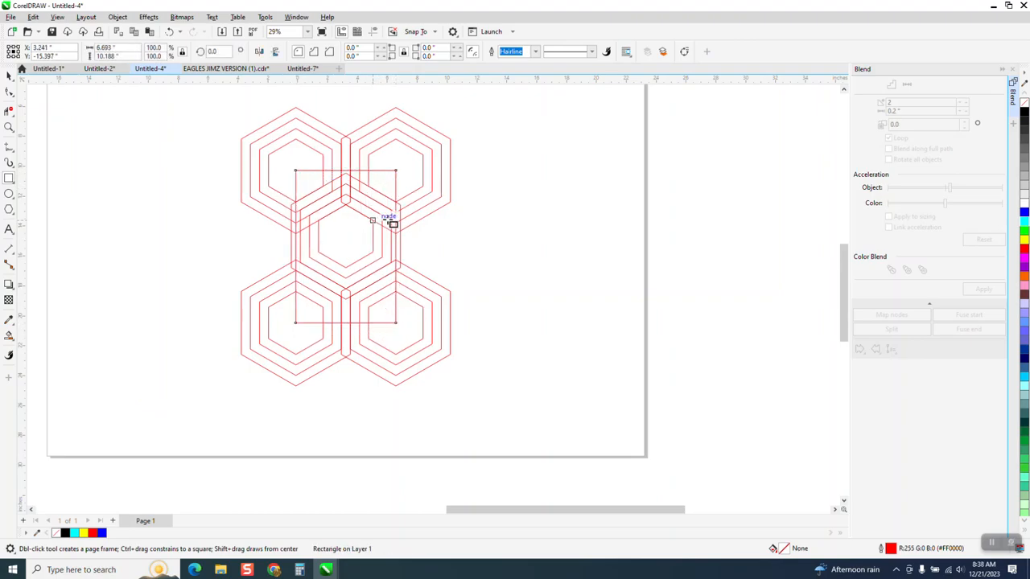
{"action": "left_click", "coordinate": [14, 132]}
{"action": "left_click", "coordinate": [40, 132]}
{"action": "left_click_drag", "start_coordinate": [268, 211], "coordinate": [482, 304]}
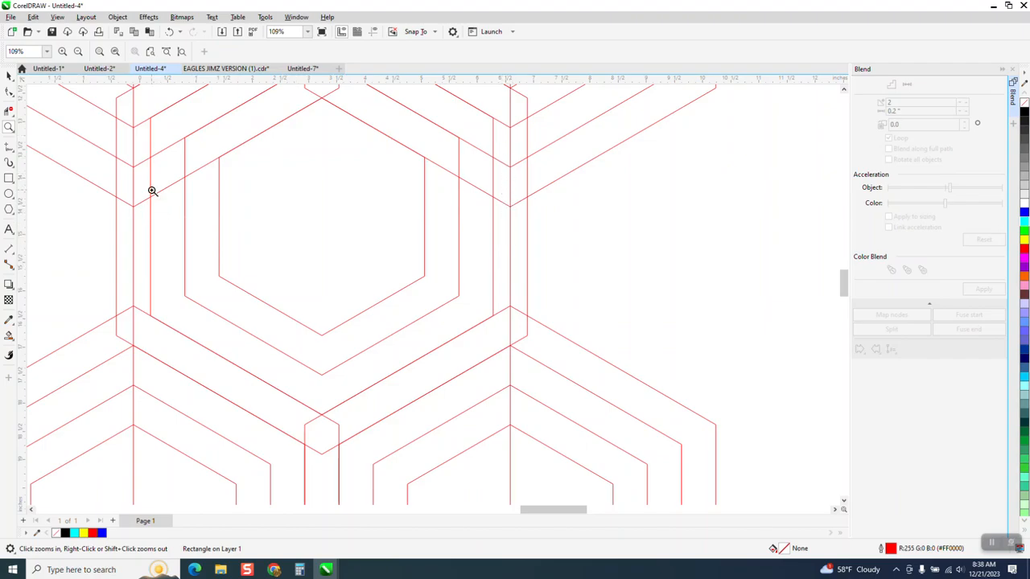
{"action": "scroll", "coordinate": [136, 275], "scroll_direction": "down", "scroll_amount": 5}
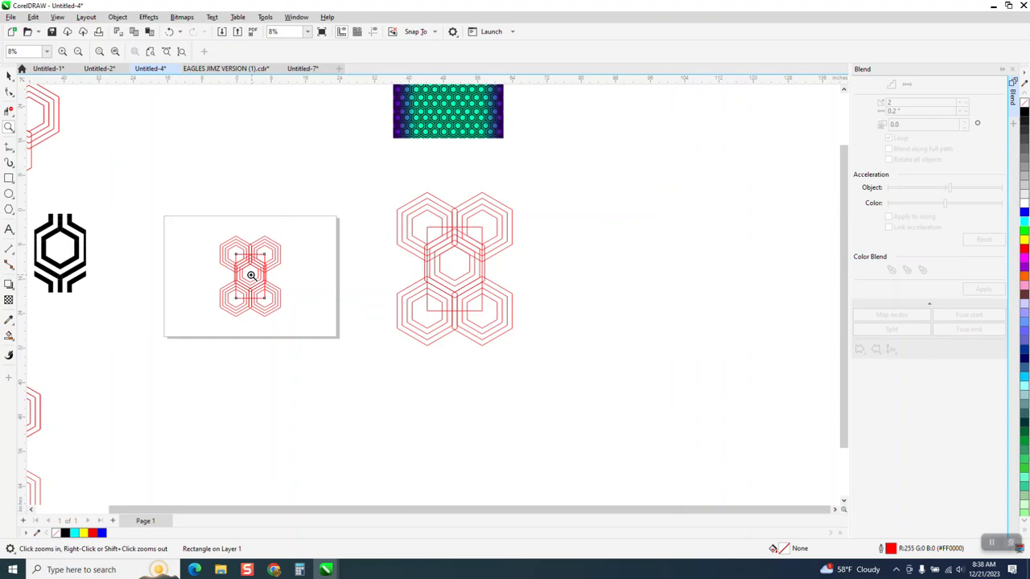
- Place the black reference pattern just right of the hexagons and scale it down to about 5.825 by 8.866 inches
{"action": "left_click", "coordinate": [9, 74]}
{"action": "left_click_drag", "start_coordinate": [71, 235], "coordinate": [330, 251]}
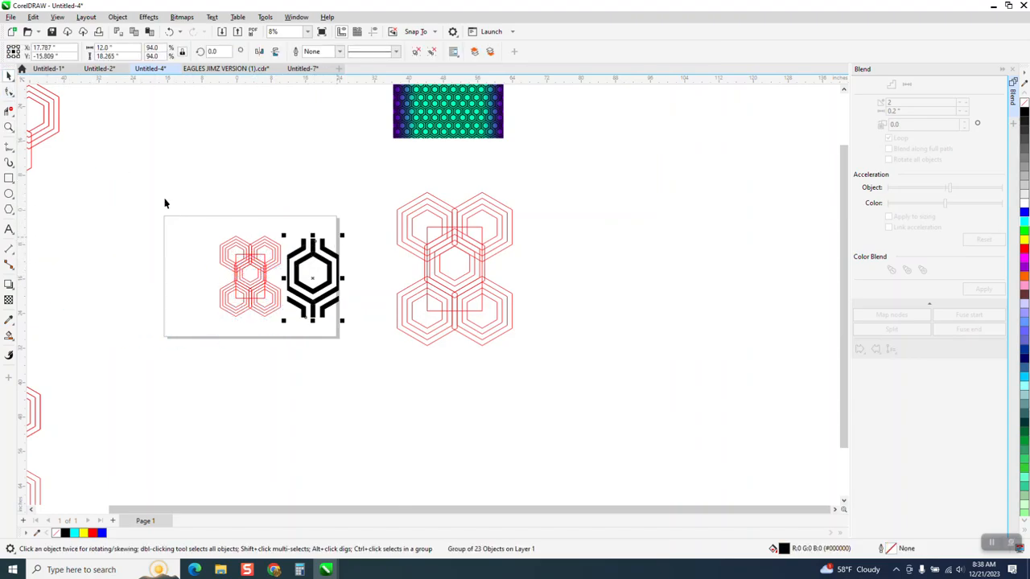
{"action": "left_click", "coordinate": [9, 126]}
{"action": "left_click_drag", "start_coordinate": [201, 234], "coordinate": [460, 364]}
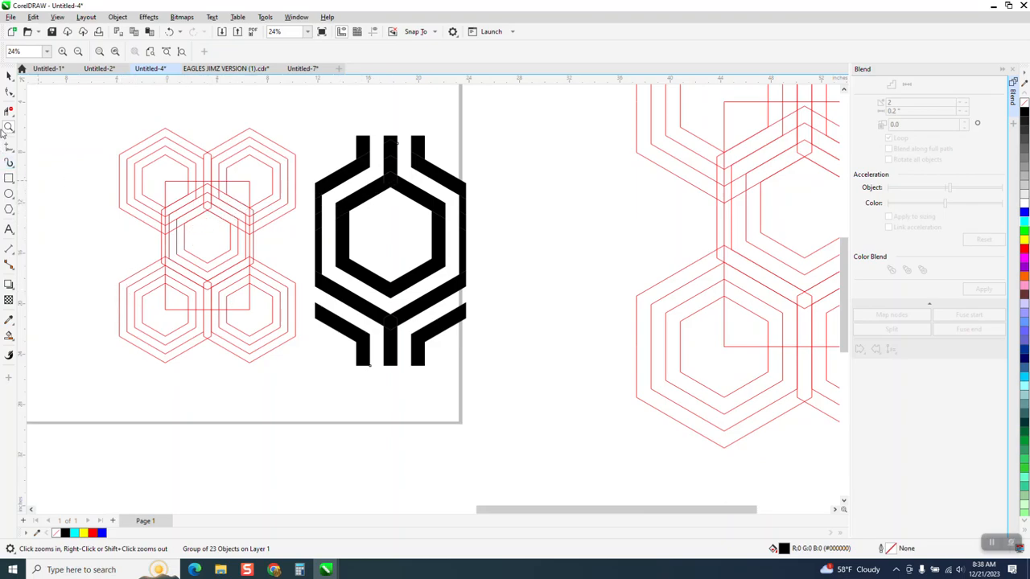
{"action": "left_click", "coordinate": [9, 75]}
{"action": "left_click_drag", "start_coordinate": [473, 134], "coordinate": [392, 255]}
{"action": "left_click_drag", "start_coordinate": [348, 312], "coordinate": [331, 251]}
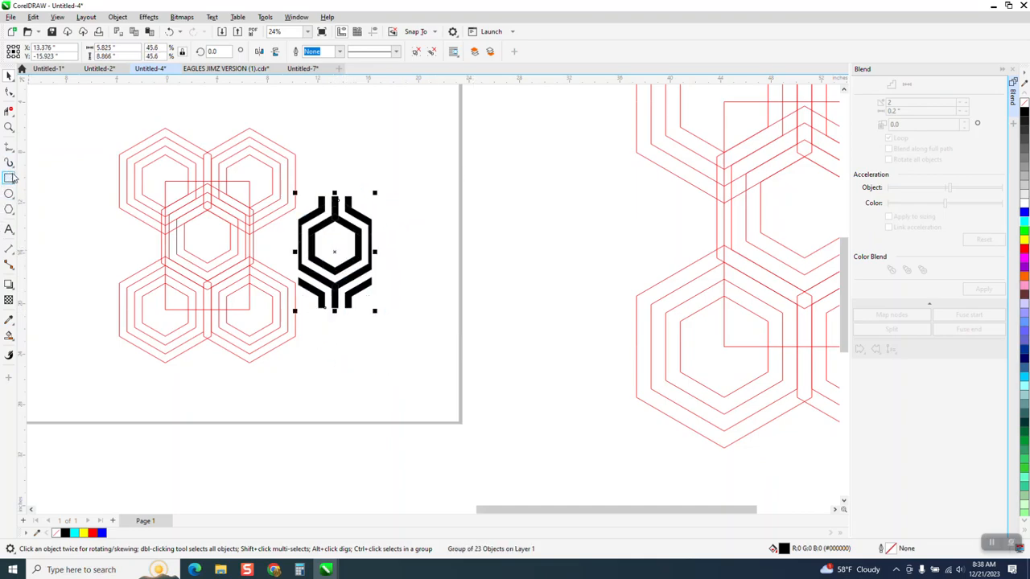
- Group the red hexagon pattern together with the rectangle drawn over it
{"action": "left_click", "coordinate": [15, 341]}
{"action": "left_click", "coordinate": [36, 352]}
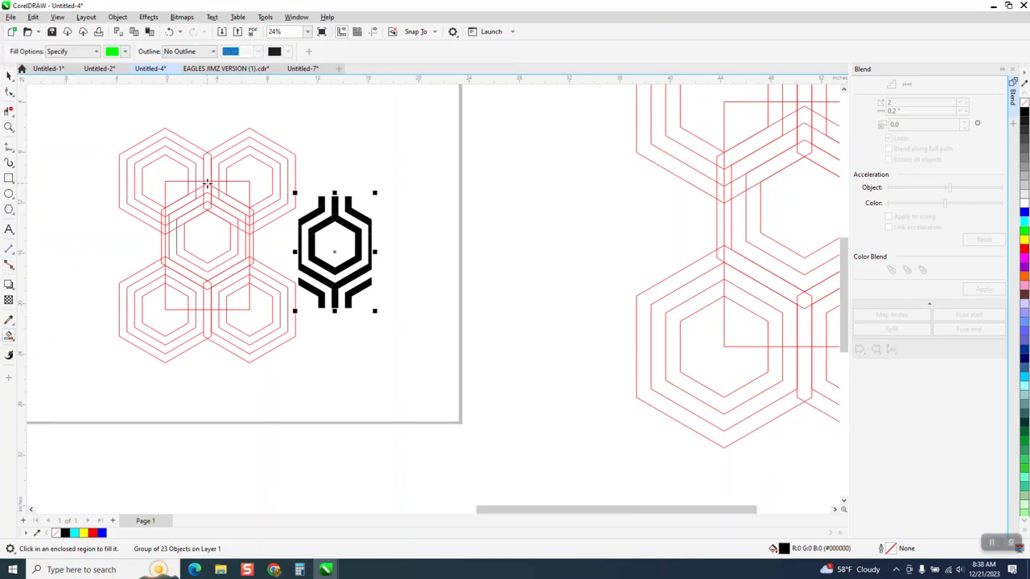
{"action": "left_click", "coordinate": [9, 75]}
{"action": "left_click_drag", "start_coordinate": [85, 110], "coordinate": [320, 395]}
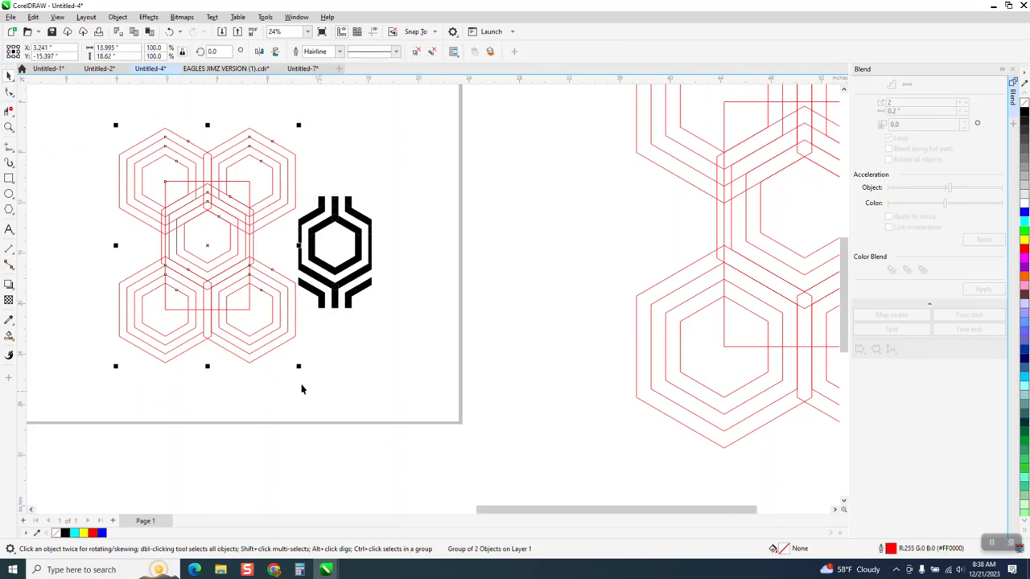
{"action": "left_click", "coordinate": [7, 127]}
{"action": "left_click", "coordinate": [338, 333]}
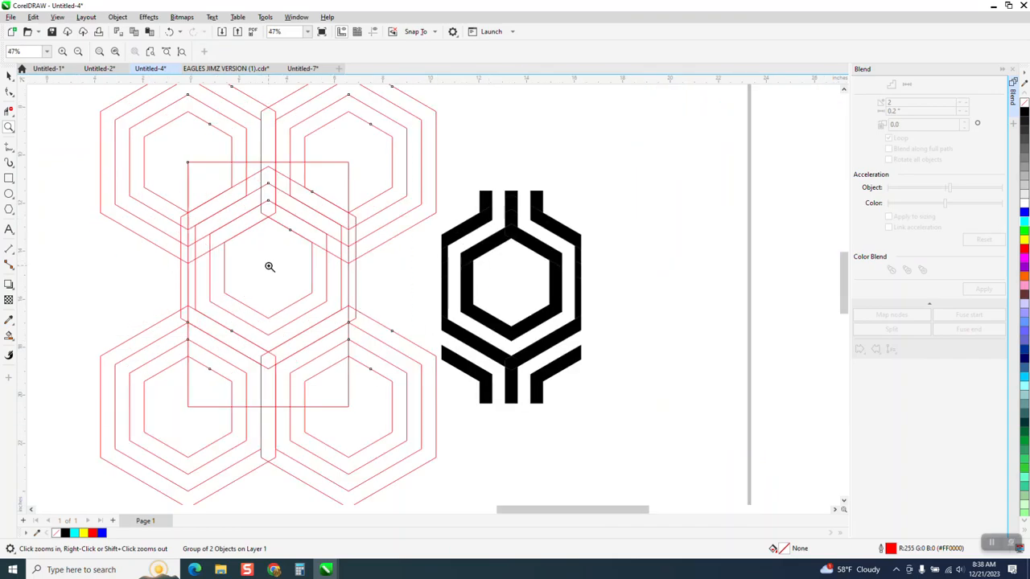
- Test Smart Fill above the central hexagon, undo the green fill, and set the Smart Fill colour to black
{"action": "left_click", "coordinate": [9, 336]}
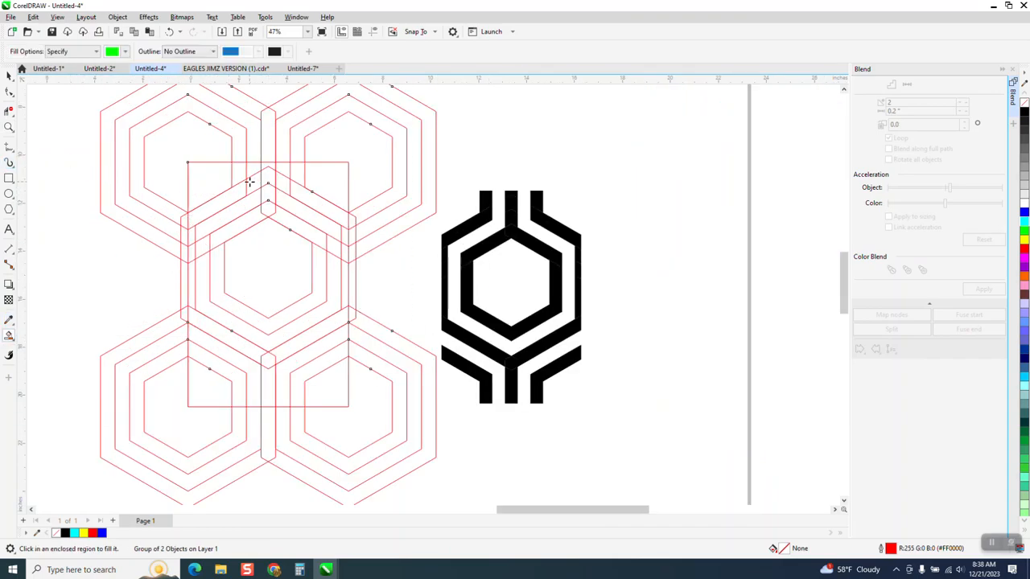
{"action": "left_click", "coordinate": [268, 167]}
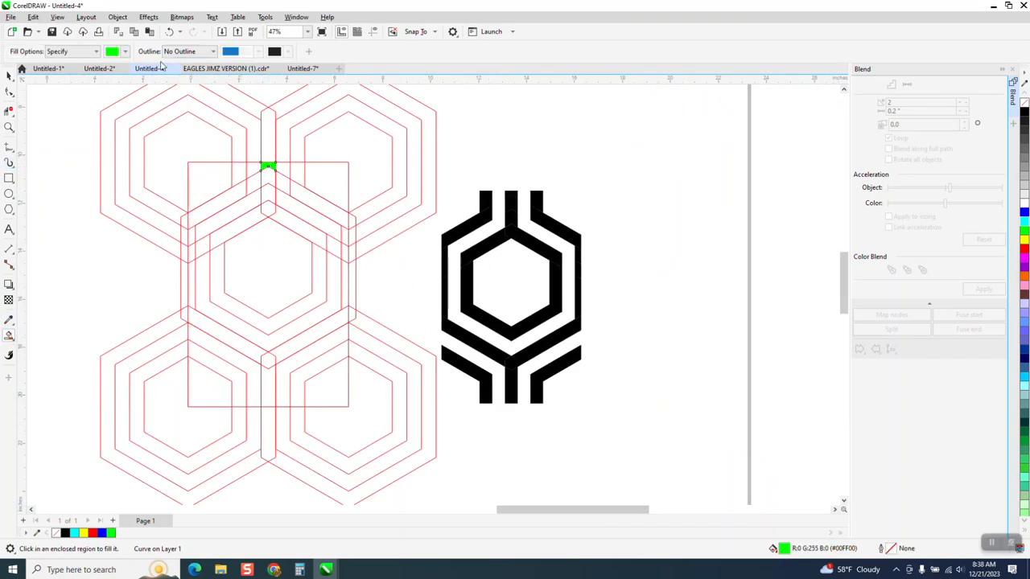
{"action": "left_click", "coordinate": [169, 31]}
{"action": "left_click", "coordinate": [123, 53]}
{"action": "left_click", "coordinate": [119, 106]}
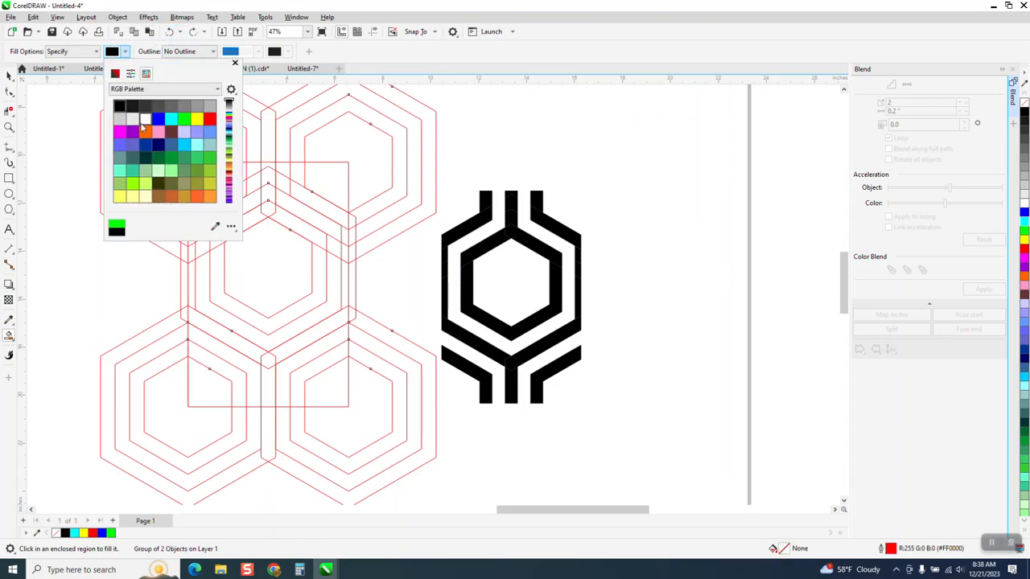
- Smart-fill the upper centre stem and the whole ring around the central innermost hexagon in black, matching the reference pattern
{"action": "left_click", "coordinate": [269, 168]}
{"action": "left_click", "coordinate": [269, 167]}
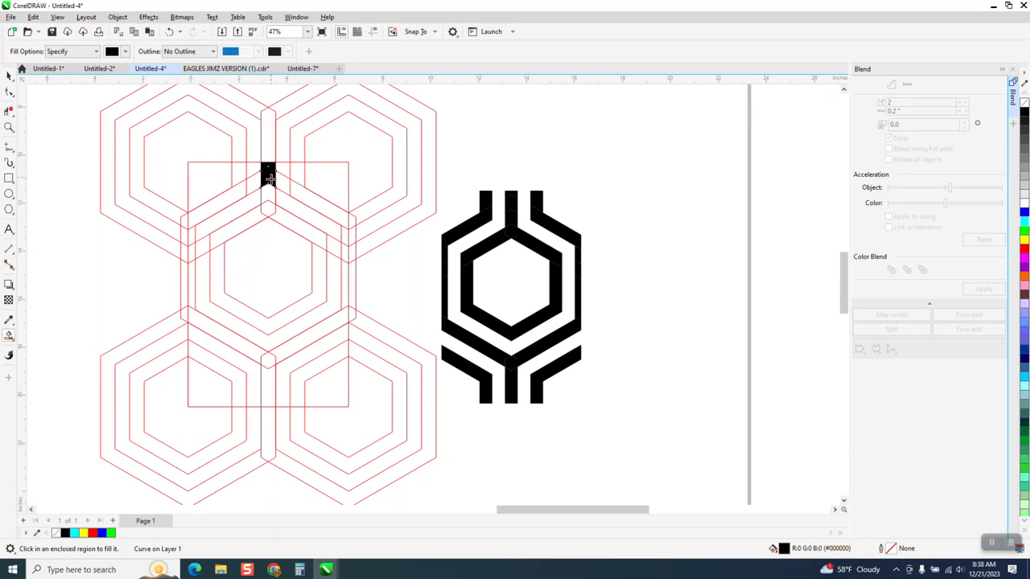
{"action": "left_click", "coordinate": [264, 209]}
{"action": "left_click", "coordinate": [237, 232]}
{"action": "left_click", "coordinate": [229, 308]}
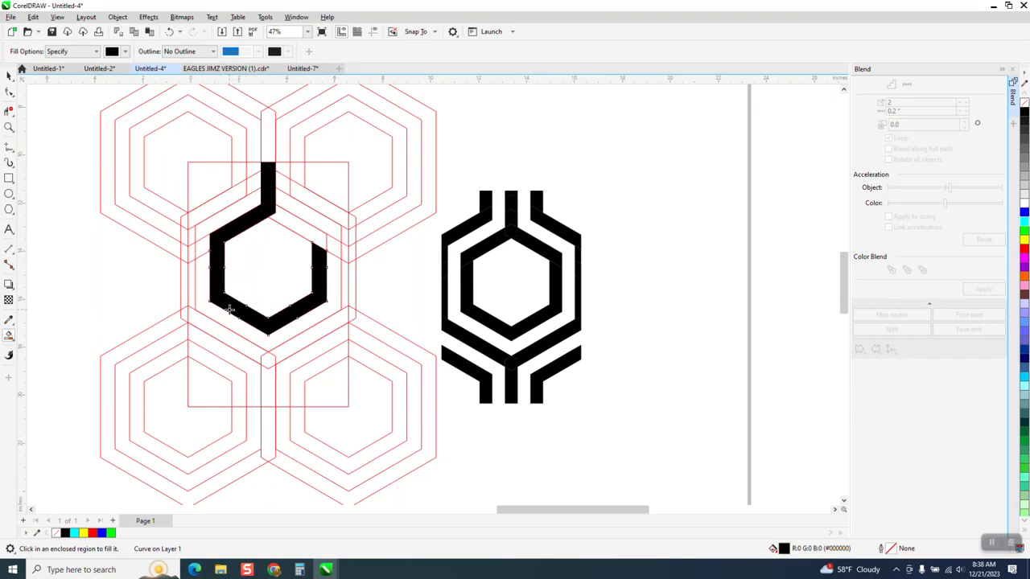
{"action": "left_click", "coordinate": [302, 233]}
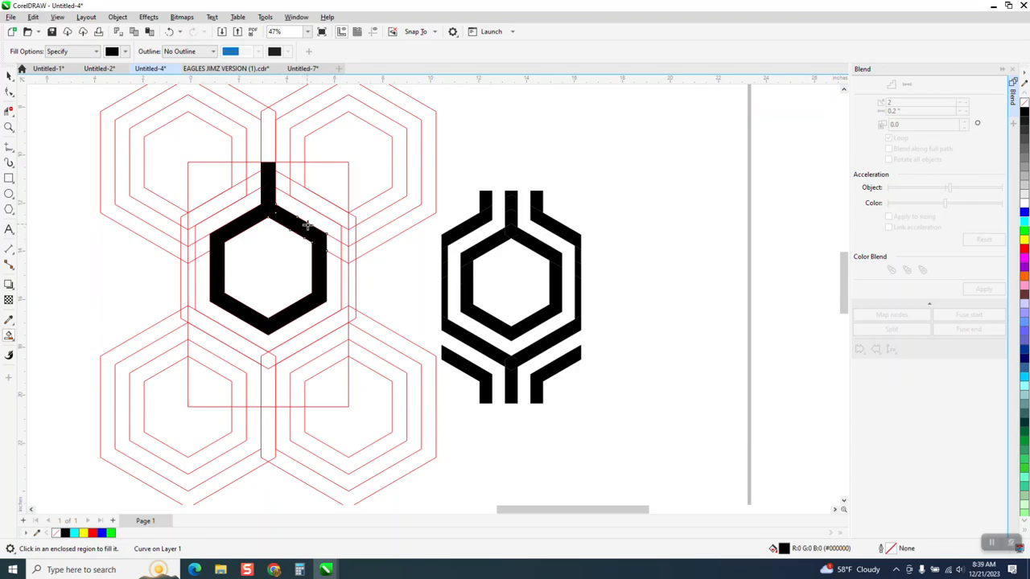
- Fill the outer band along the rectangle's right half, the lower centre stem and the lower-right branch in black
{"action": "left_click", "coordinate": [297, 176]}
{"action": "left_click", "coordinate": [330, 209]}
{"action": "left_click", "coordinate": [344, 288]}
{"action": "left_click", "coordinate": [337, 321]}
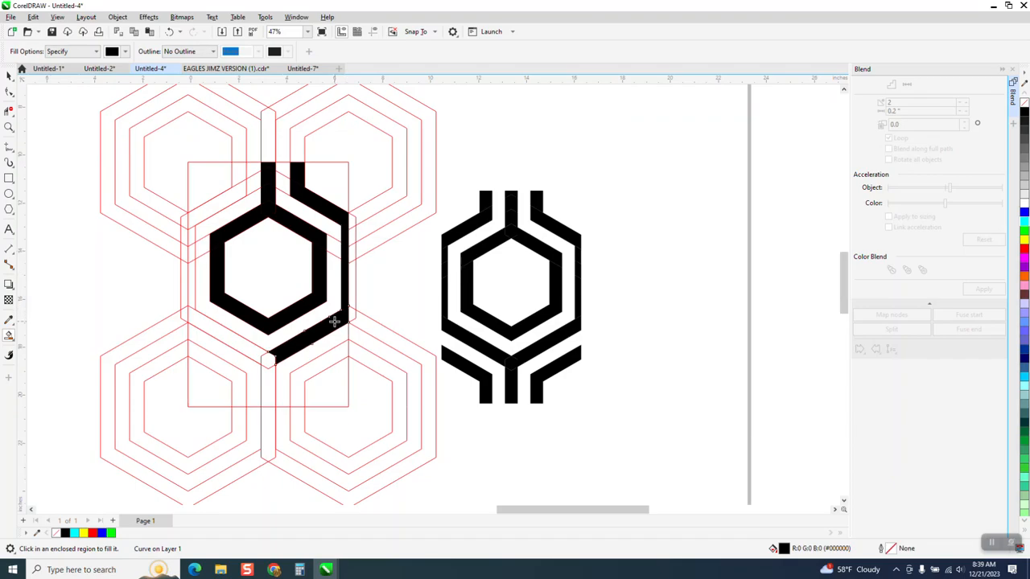
{"action": "left_click", "coordinate": [268, 384]}
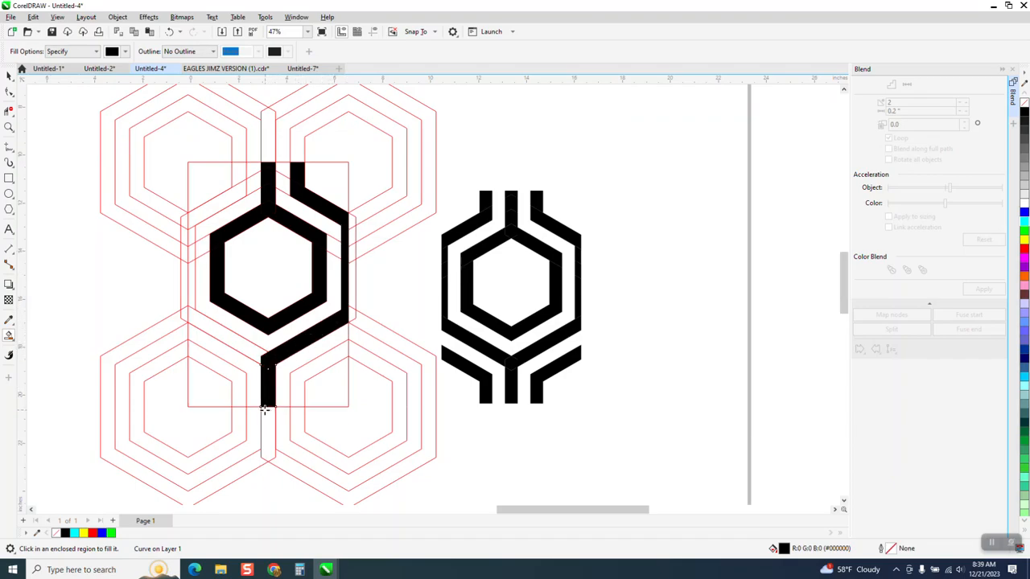
{"action": "left_click", "coordinate": [299, 400]}
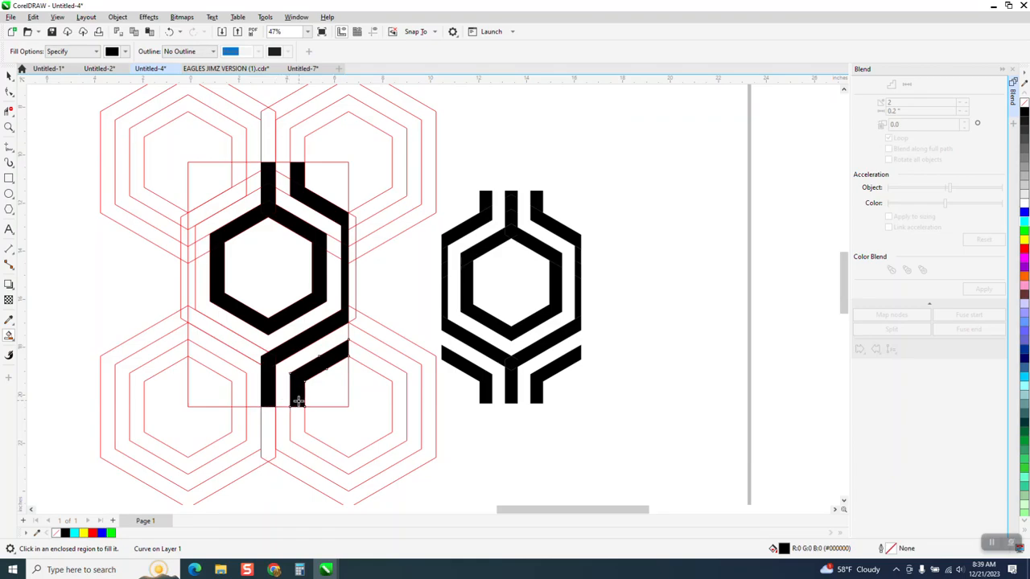
- Fill the lower-left branch and the outer band up the rectangle's left half to its upper edge in black
{"action": "left_click", "coordinate": [244, 398]}
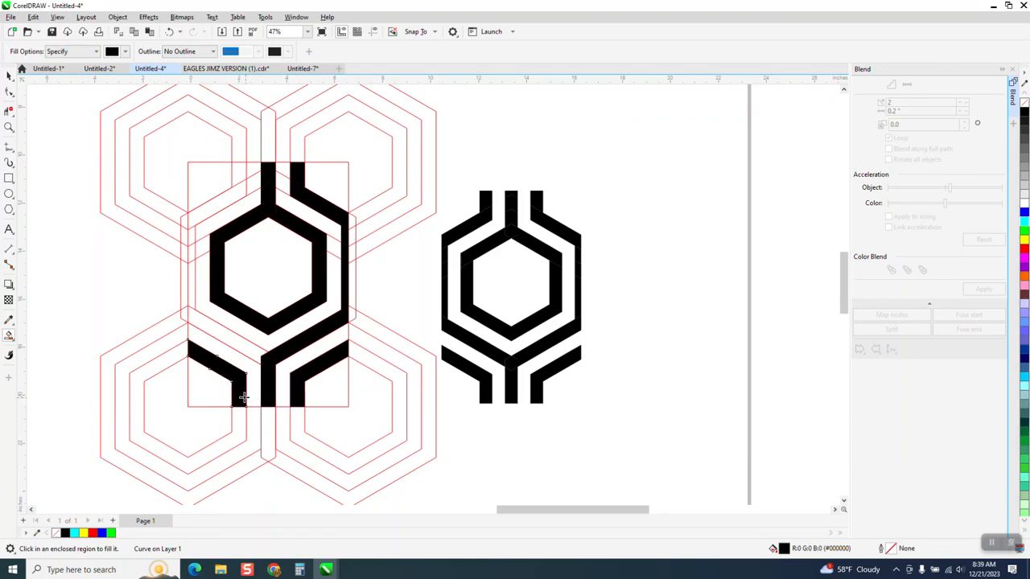
{"action": "left_click", "coordinate": [250, 353]}
{"action": "left_click", "coordinate": [189, 283]}
{"action": "left_click", "coordinate": [191, 243]}
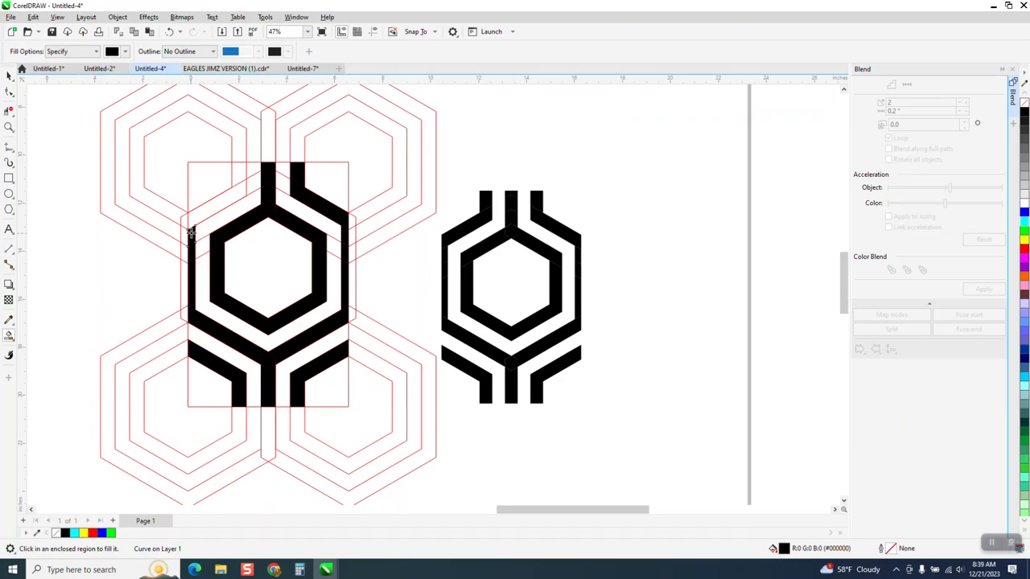
{"action": "left_click", "coordinate": [197, 212]}
{"action": "left_click", "coordinate": [235, 173]}
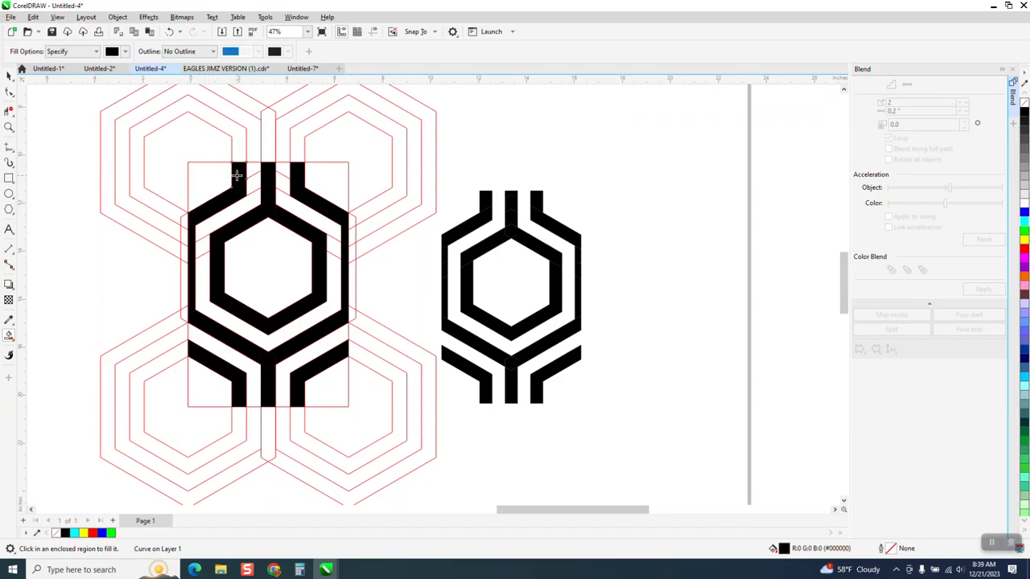
- Move the black reference pattern off the page, to the right of it
{"action": "scroll", "coordinate": [265, 294], "scroll_direction": "down", "scroll_amount": 3}
{"action": "left_click", "coordinate": [10, 75]}
{"action": "left_click_drag", "start_coordinate": [432, 254], "coordinate": [724, 181]}
{"action": "scroll", "coordinate": [273, 211], "scroll_direction": "down", "scroll_amount": 1}
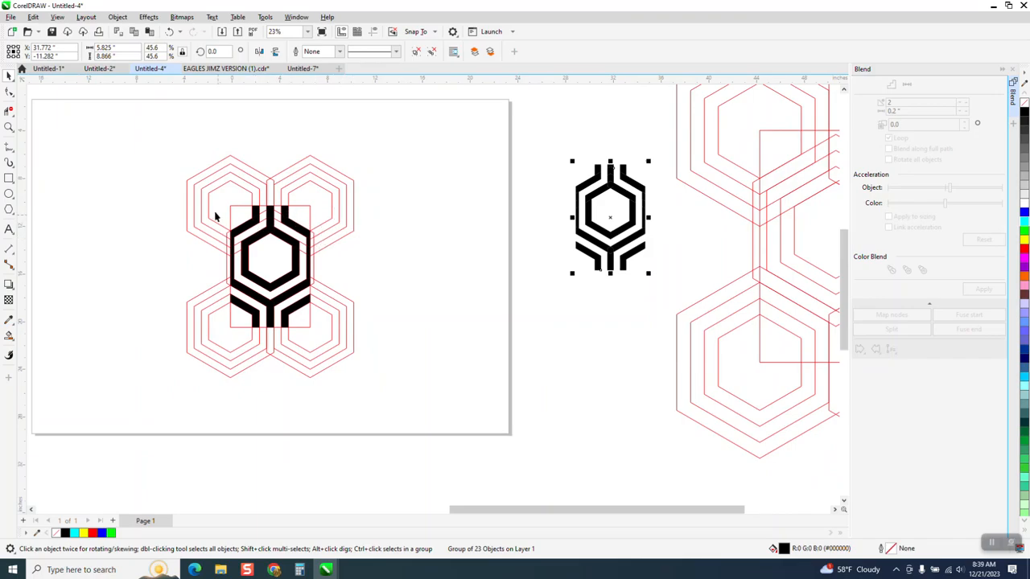
- Move the red hexagon and rectangle guides left, clear of the black artwork, and weld the filled black pieces into one shape
{"action": "left_click_drag", "start_coordinate": [196, 233], "coordinate": [319, 367]}
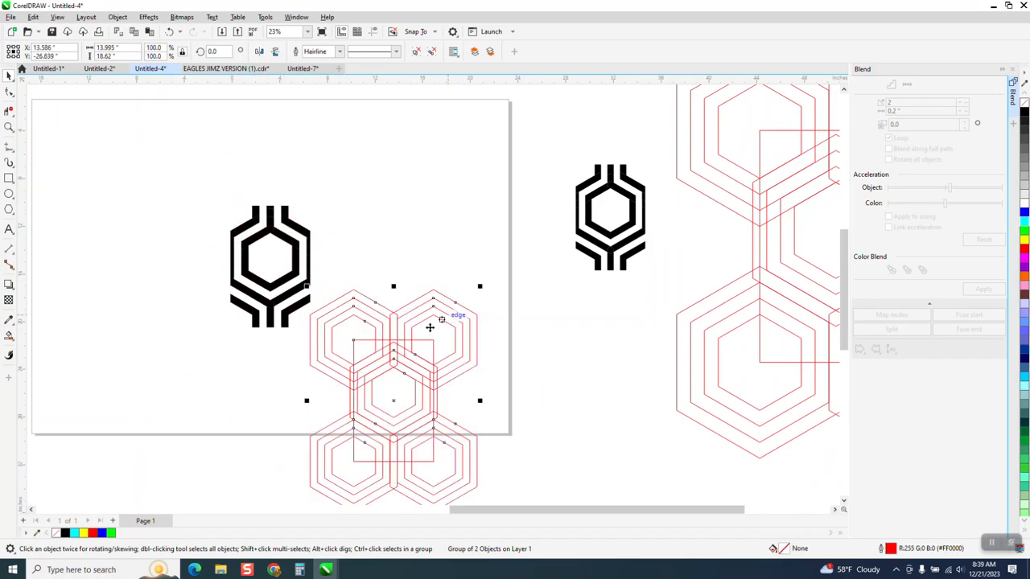
{"action": "left_click_drag", "start_coordinate": [409, 340], "coordinate": [105, 173]}
{"action": "left_click_drag", "start_coordinate": [202, 190], "coordinate": [365, 351]}
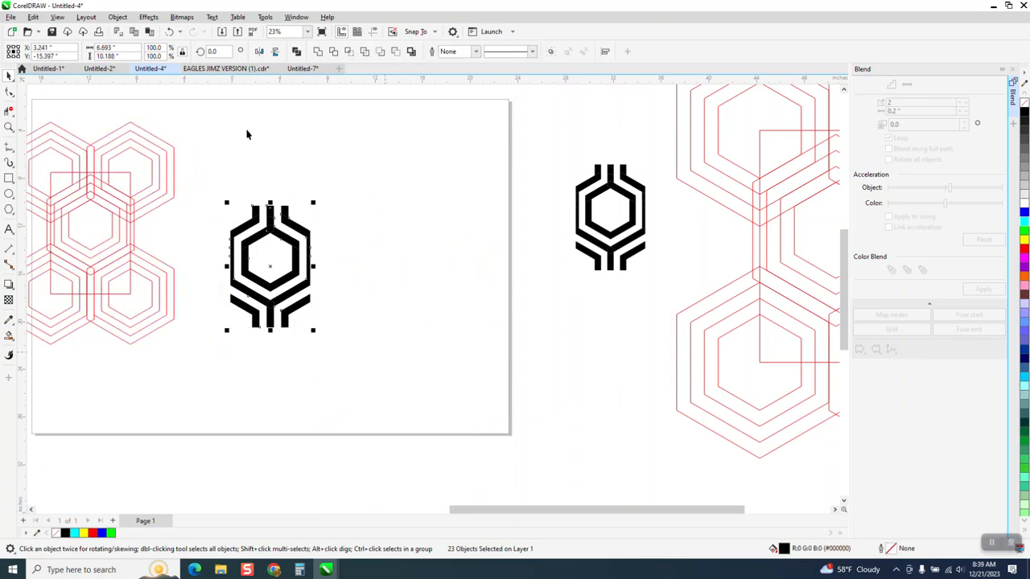
{"action": "left_click", "coordinate": [318, 50]}
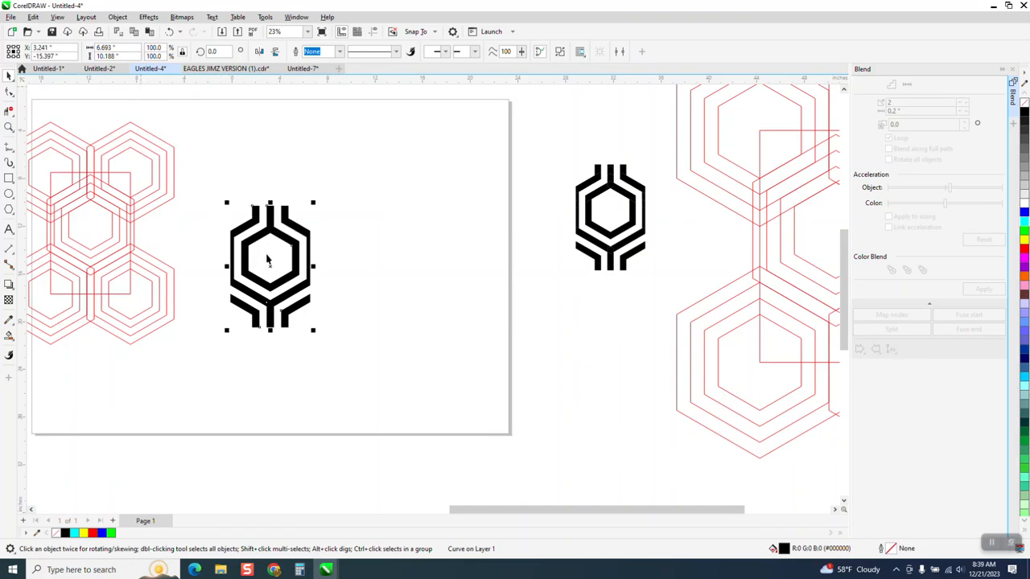
- Shrink the welded black tile proportionally, move it to the page's upper part, and set its width to 3 inches
{"action": "left_click_drag", "start_coordinate": [296, 236], "coordinate": [336, 190]}
{"action": "left_click_drag", "start_coordinate": [300, 232], "coordinate": [274, 187]}
{"action": "left_click", "coordinate": [124, 45]}
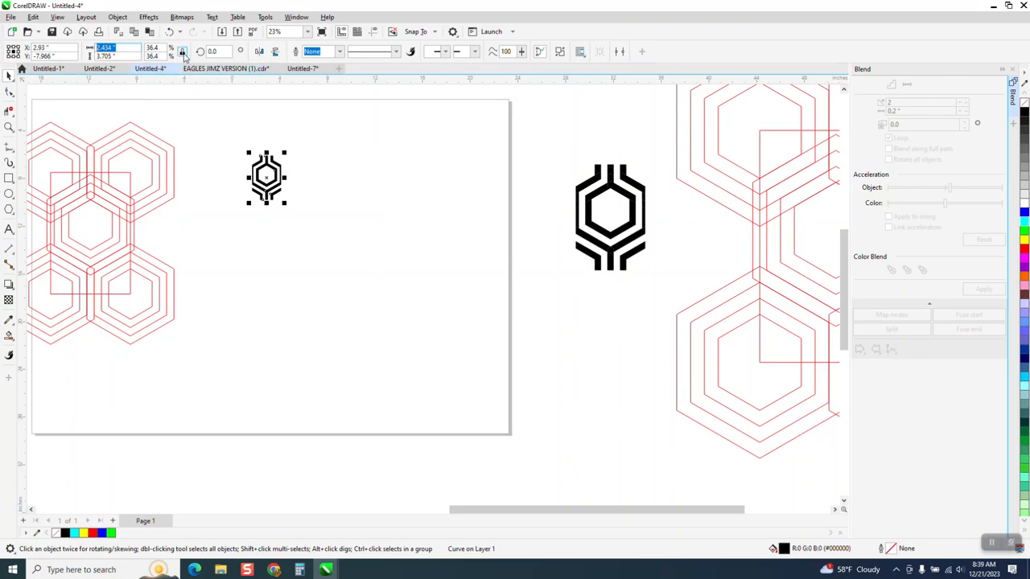
{"action": "type", "text": "3"}
{"action": "key", "text": "Return"}
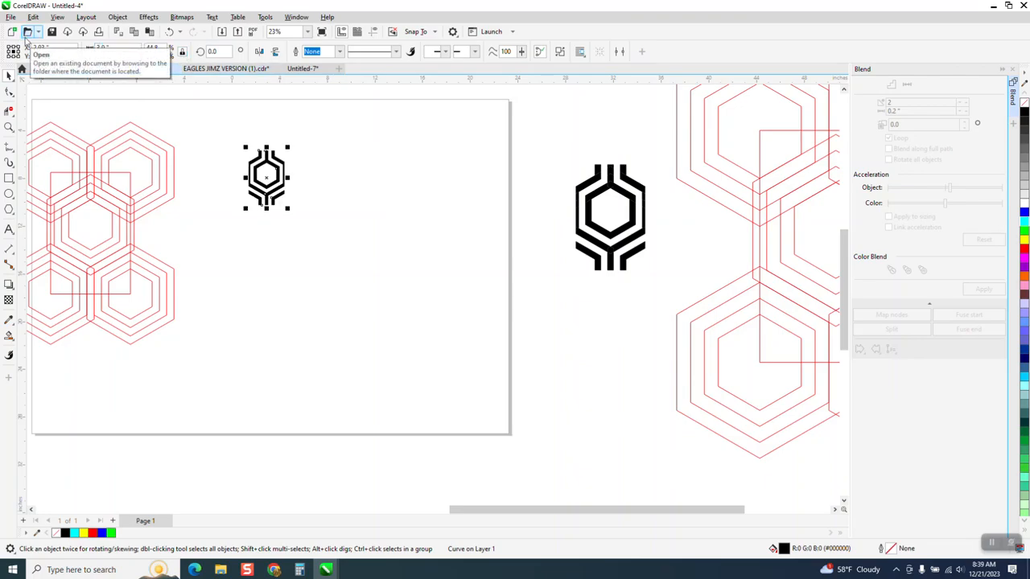
- Set the document's nudge distance to 3 inches, matching the tile's width
{"action": "left_click", "coordinate": [186, 124]}
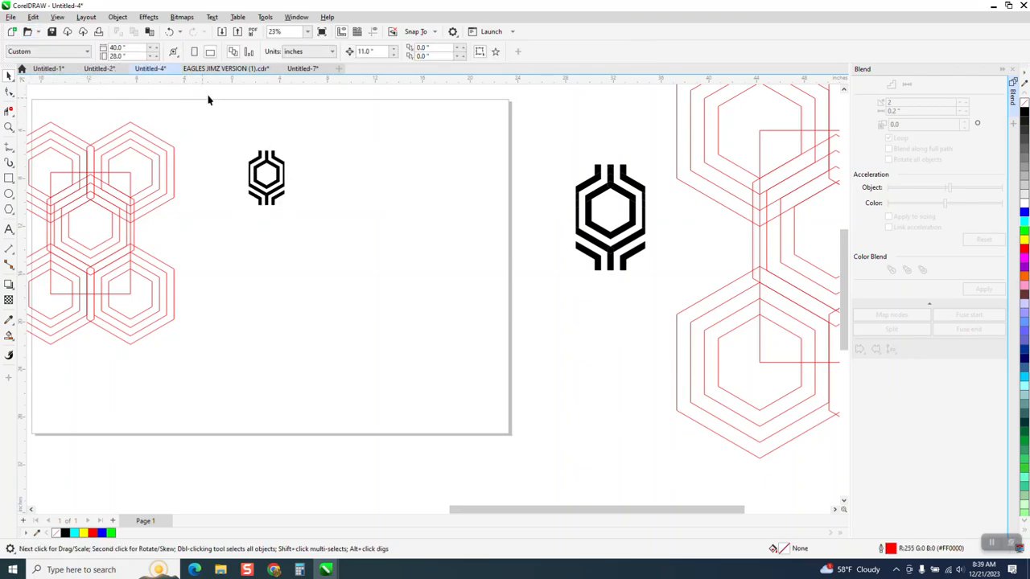
{"action": "left_click", "coordinate": [383, 51]}
{"action": "type", "text": "3"}
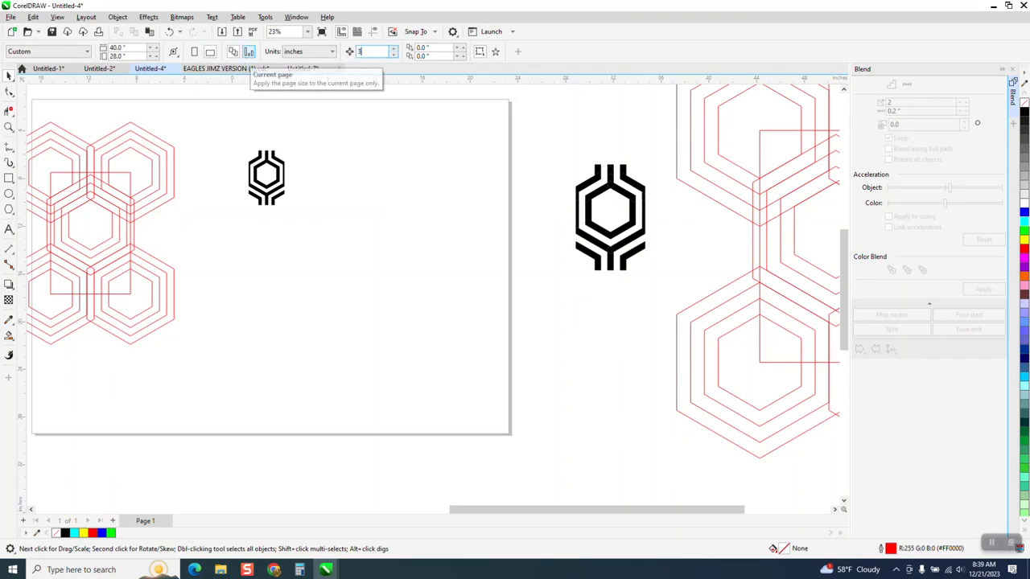
- Duplicate the black tile six times to the right at 3-inch spacing to build a seven-tile row
{"action": "left_click", "coordinate": [9, 128]}
{"action": "left_click_drag", "start_coordinate": [183, 134], "coordinate": [674, 267]}
{"action": "left_click", "coordinate": [9, 75]}
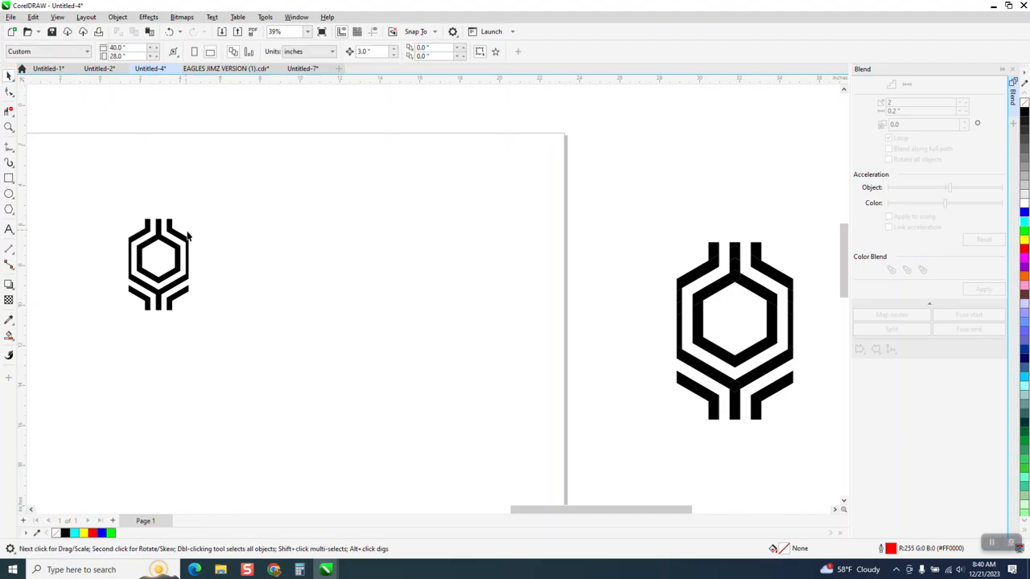
{"action": "left_click", "coordinate": [185, 239]}
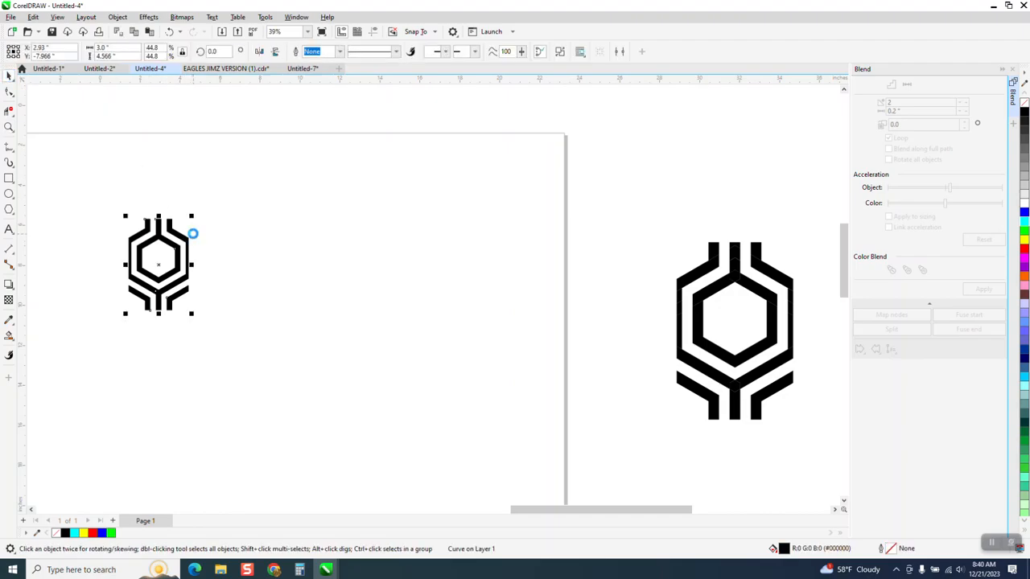
{"action": "key", "text": "ctrl+d"}
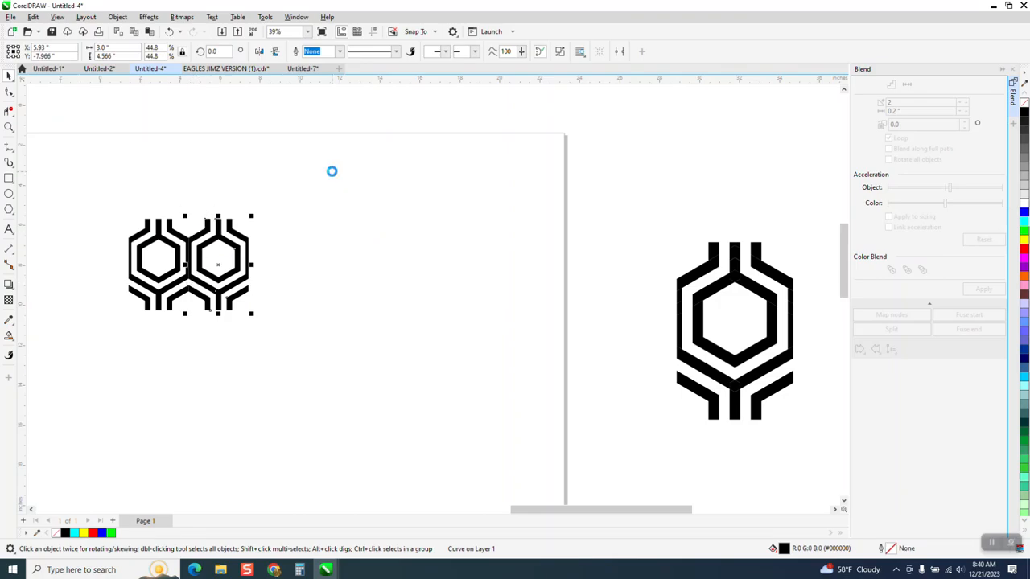
{"action": "key", "text": "ctrl+d"}
{"action": "key", "text": "ctrl+d"}
{"action": "key", "text": "ctrl+d"}
{"action": "key", "text": "ctrl+d"}
{"action": "key", "text": "ctrl+d"}
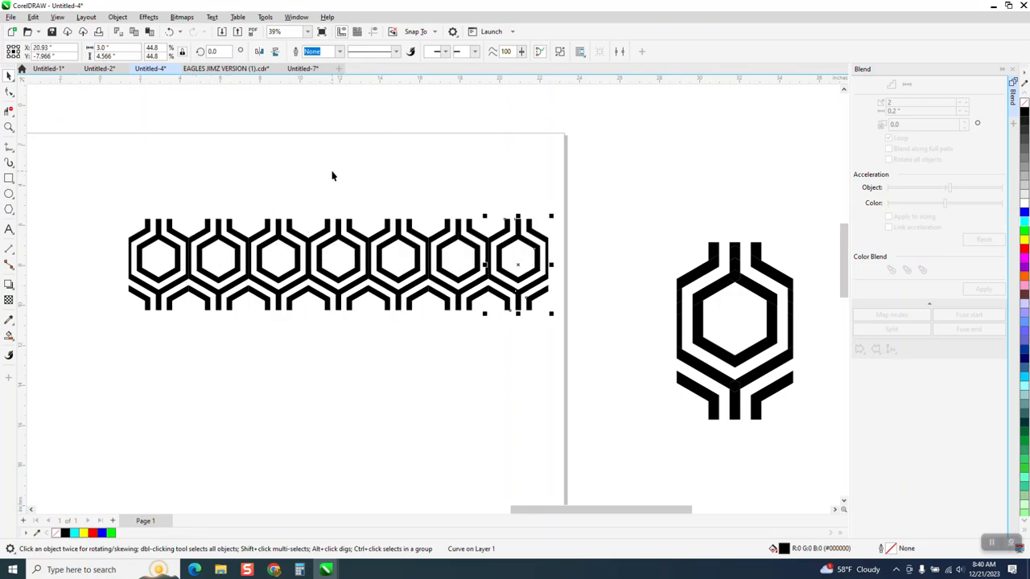
- Select all seven tiles of the row and group them
{"action": "left_click_drag", "start_coordinate": [113, 202], "coordinate": [326, 327]}
{"action": "left_click_drag", "start_coordinate": [569, 342], "coordinate": [572, 341]}
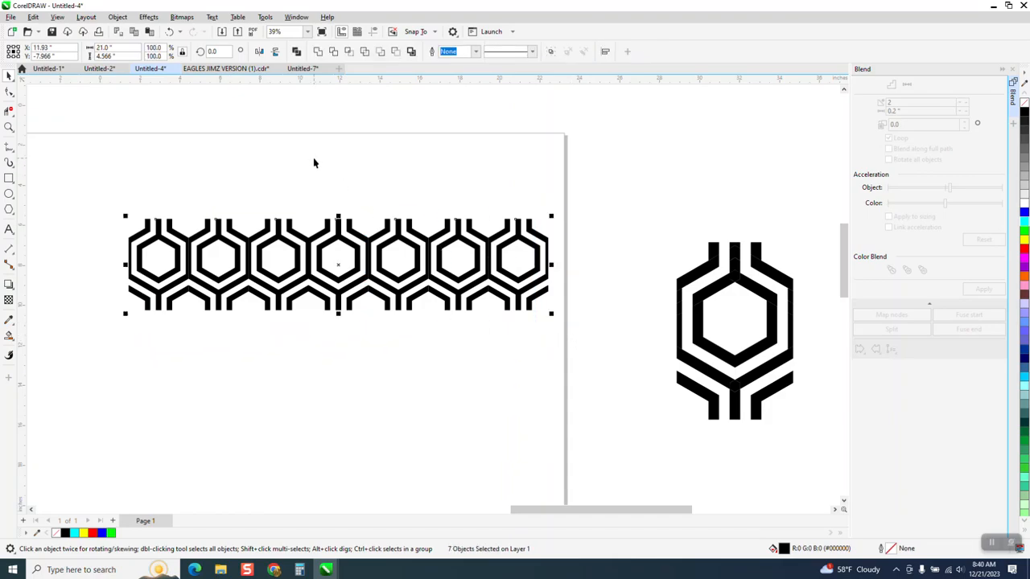
{"action": "key", "text": "ctrl+g"}
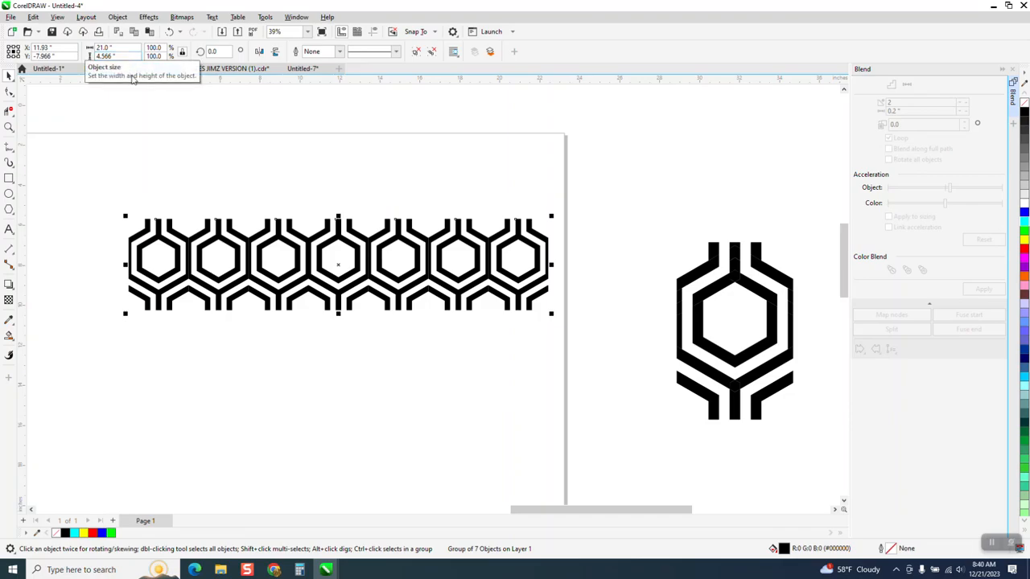
- Set the document's nudge distance to 4.566 inches, matching the row's height
{"action": "left_click", "coordinate": [186, 98]}
{"action": "left_click", "coordinate": [375, 54]}
{"action": "type", "text": "4"}
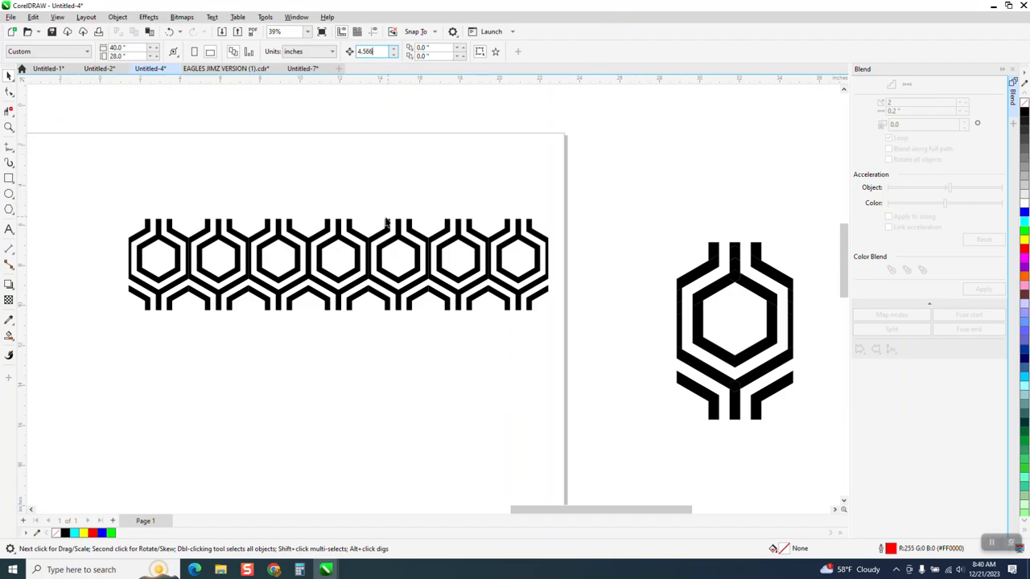
{"action": "type", "text": ".566"}
- Copy the tile row four times downward, each copy one 4.566-inch nudge below the previous row
{"action": "left_click", "coordinate": [360, 237]}
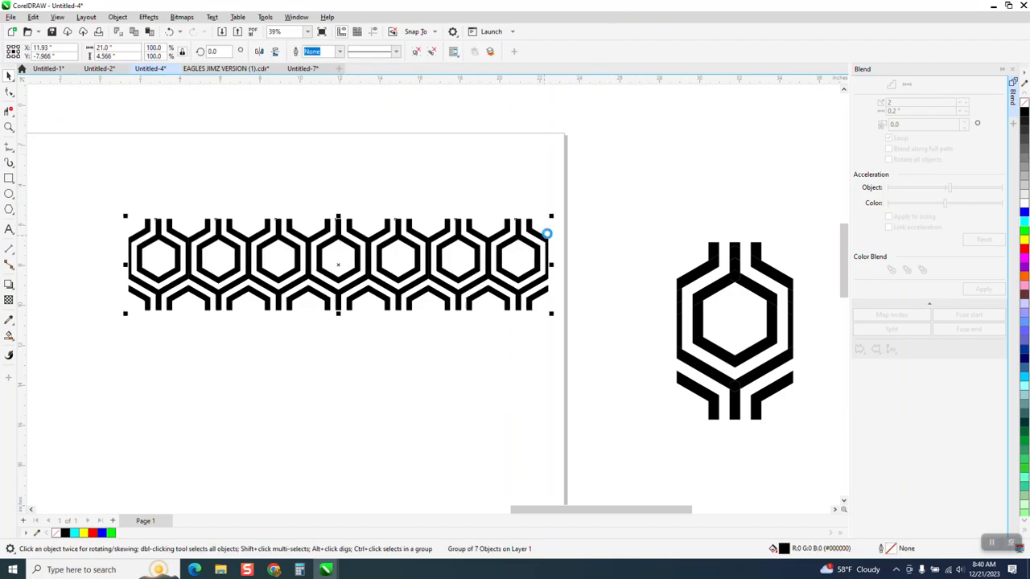
{"action": "key", "text": "KP_Add"}
{"action": "key", "text": "Down"}
{"action": "key", "text": "KP_Add"}
{"action": "key", "text": "Down"}
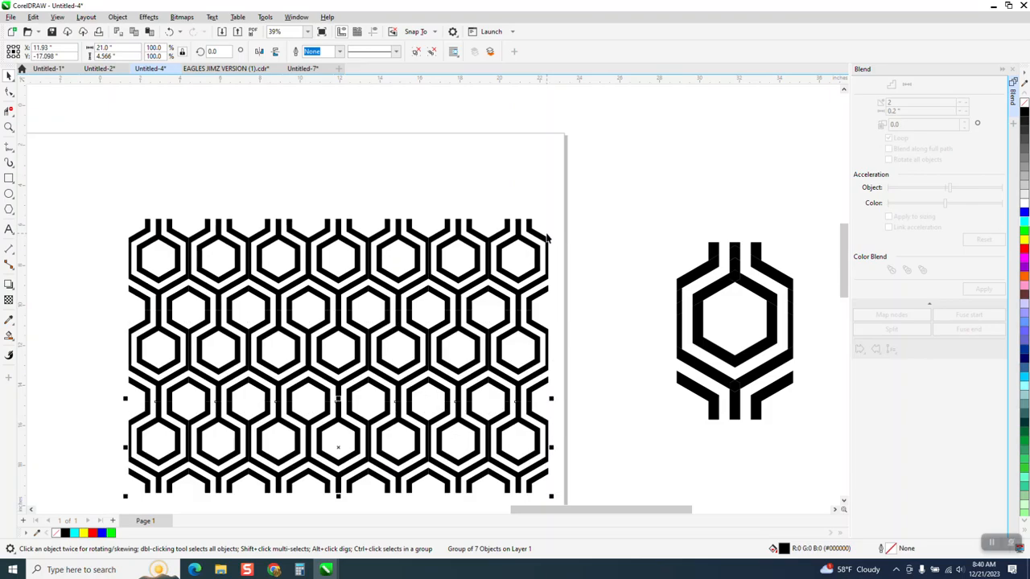
{"action": "key", "text": "KP_Add"}
{"action": "key", "text": "Down"}
{"action": "scroll", "coordinate": [395, 176], "scroll_direction": "down", "scroll_amount": 3}
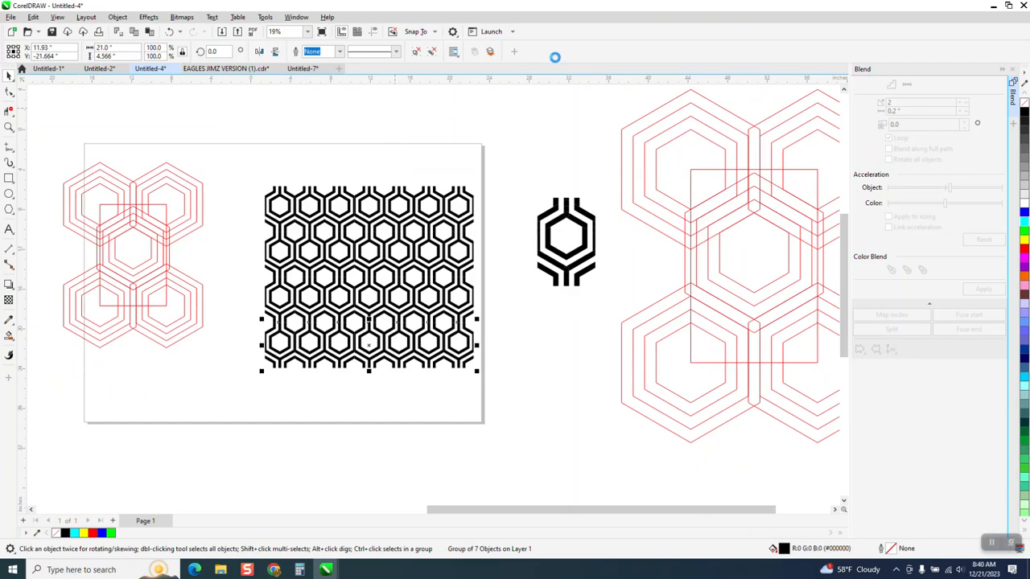
{"action": "key", "text": "KP_Add"}
{"action": "key", "text": "Down"}
- Group the five tile rows and centre the group on the page
{"action": "left_click_drag", "start_coordinate": [247, 180], "coordinate": [492, 429]}
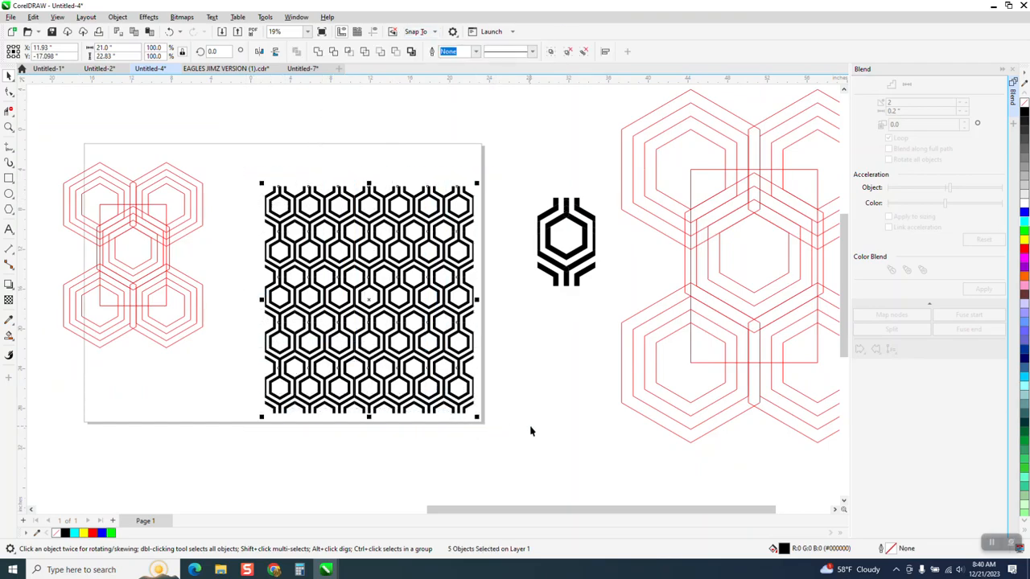
{"action": "key", "text": "ctrl+g"}
{"action": "key", "text": "p"}
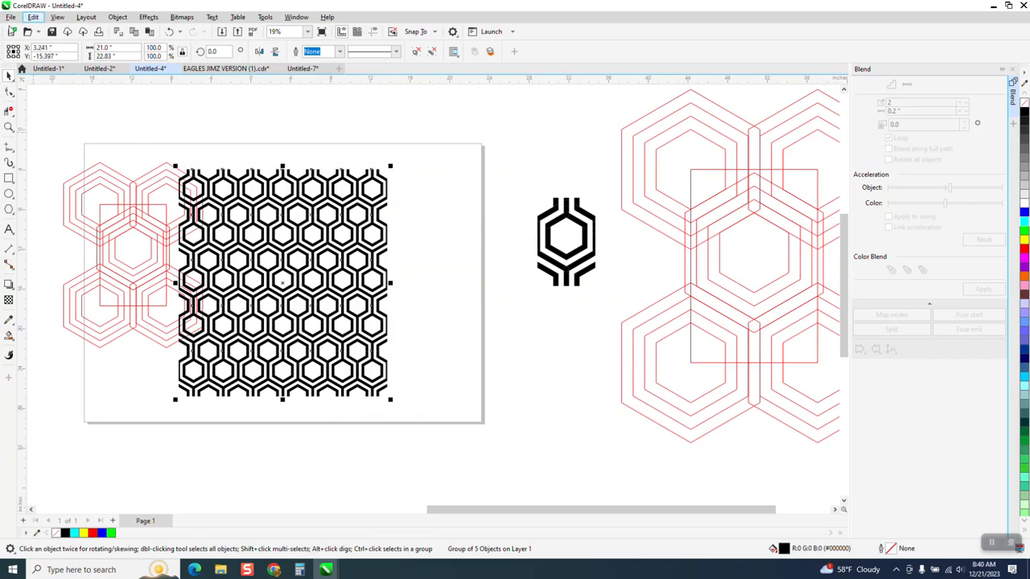
- Move the small red hexagon guides off the page below the black reference tile, and place the coloured reference image above the page
{"action": "left_click_drag", "start_coordinate": [41, 143], "coordinate": [240, 364]}
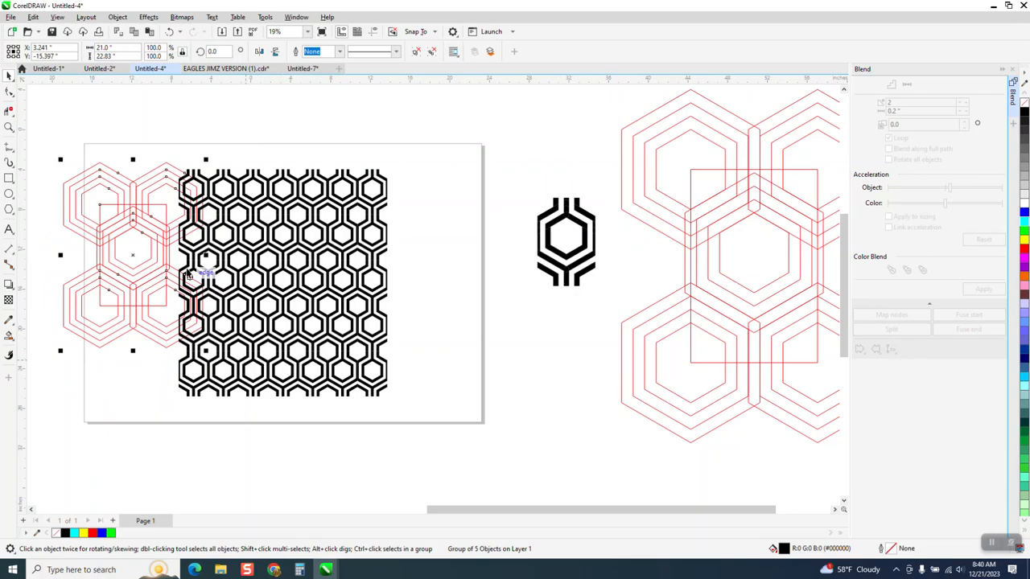
{"action": "left_click_drag", "start_coordinate": [136, 261], "coordinate": [573, 412]}
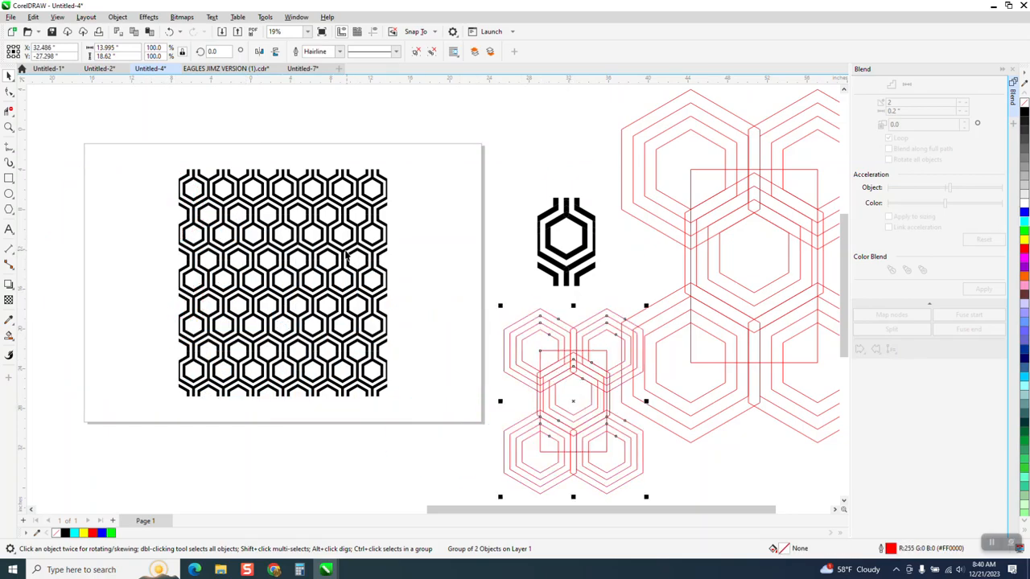
{"action": "scroll", "coordinate": [346, 256], "scroll_direction": "down", "scroll_amount": 3}
{"action": "left_click_drag", "start_coordinate": [554, 115], "coordinate": [324, 191]}
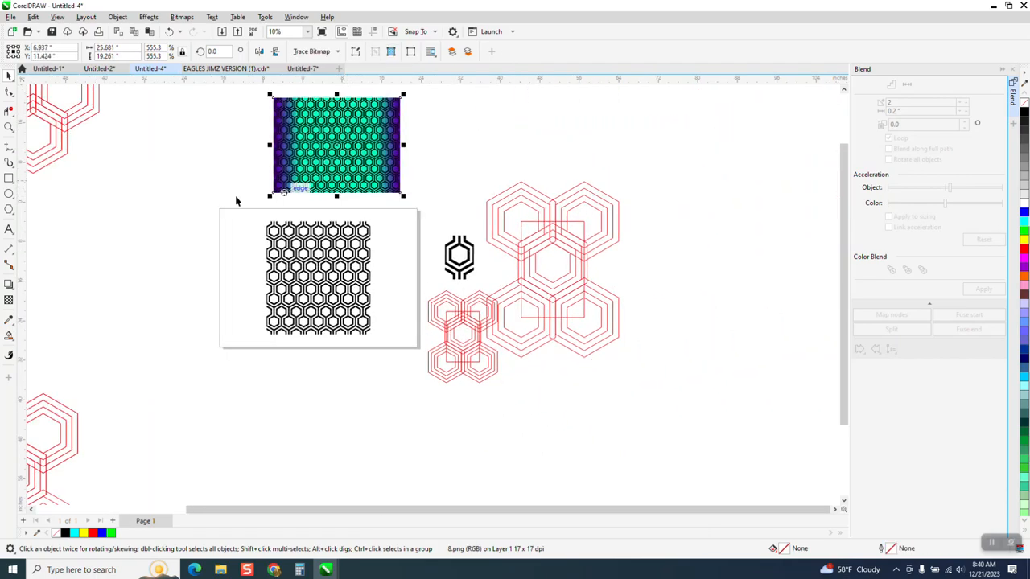
- Create a rectangle exactly framing the hexagon pattern group and nudge it five steps left, clear of the pattern
{"action": "left_click", "coordinate": [9, 129]}
{"action": "left_click_drag", "start_coordinate": [228, 200], "coordinate": [442, 361]}
{"action": "left_click", "coordinate": [9, 75]}
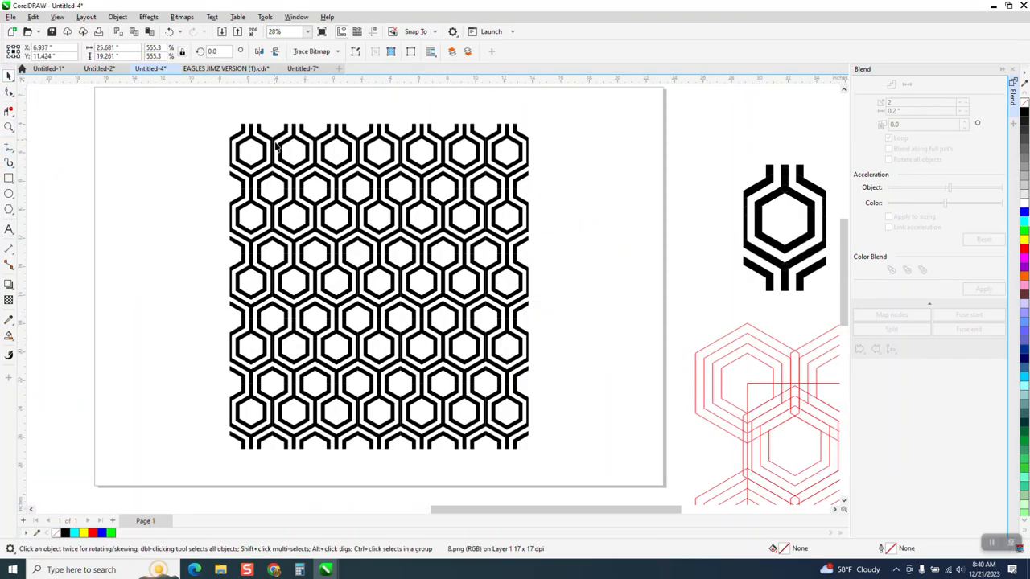
{"action": "left_click", "coordinate": [276, 150]}
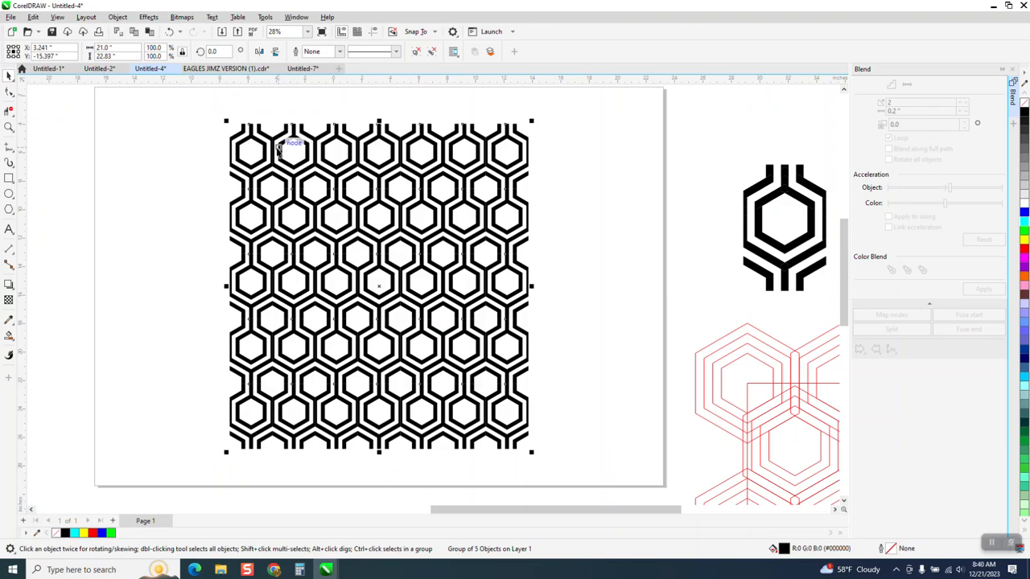
{"action": "double_click", "coordinate": [11, 180], "text": "shift"}
{"action": "scroll", "coordinate": [243, 257], "scroll_direction": "down", "scroll_amount": 1}
{"action": "key", "text": "Left"}
{"action": "key", "text": "Left"}
{"action": "key", "text": "Left"}
{"action": "key", "text": "Left"}
{"action": "key", "text": "Left"}
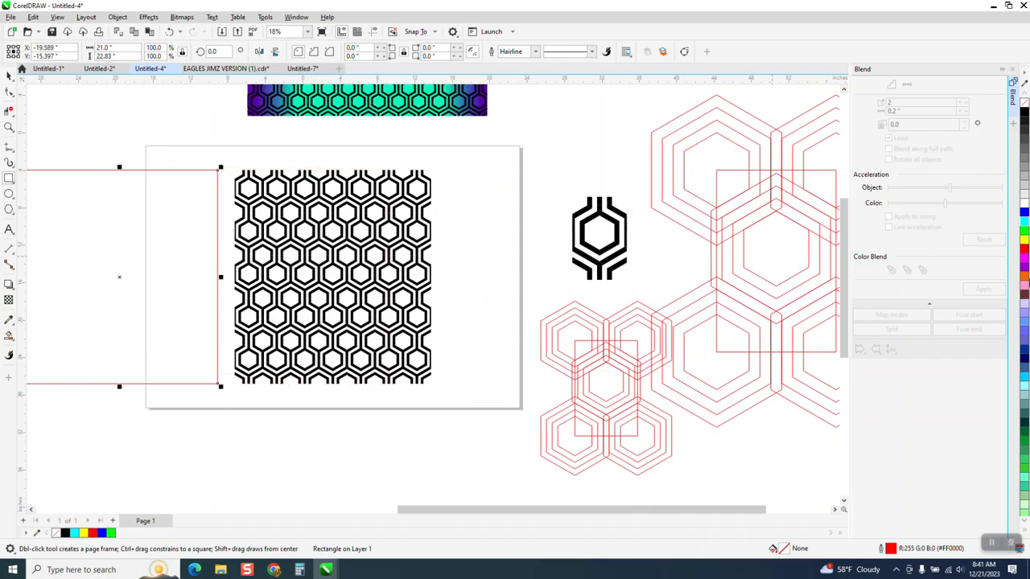
- Fill the rectangle with cyan and nudge it five steps right, back over the hexagon pattern
{"action": "left_click", "coordinate": [1025, 231]}
{"action": "key", "text": "Right"}
{"action": "key", "text": "Right"}
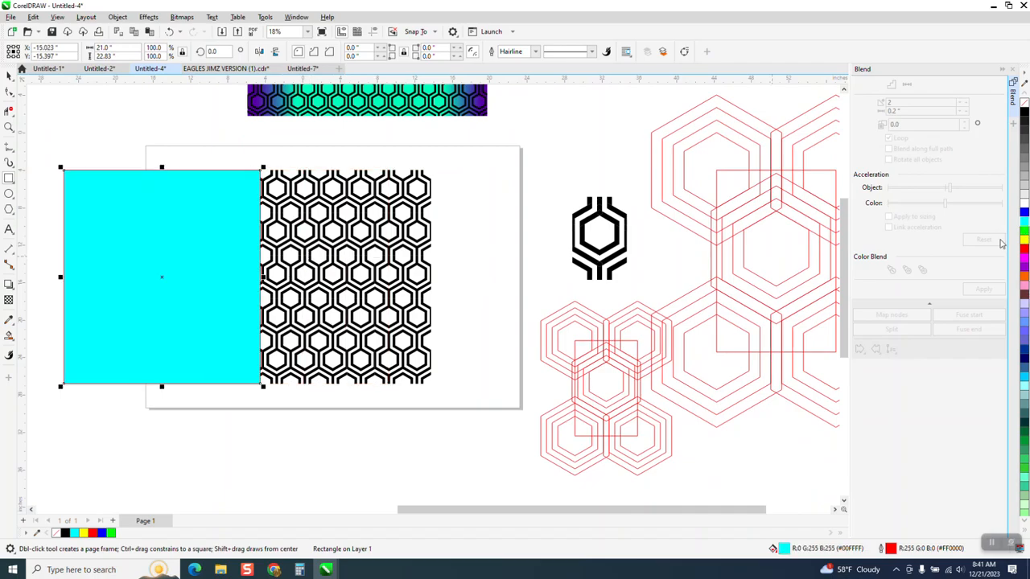
{"action": "key", "text": "Right"}
{"action": "key", "text": "Right"}
{"action": "key", "text": "Right"}
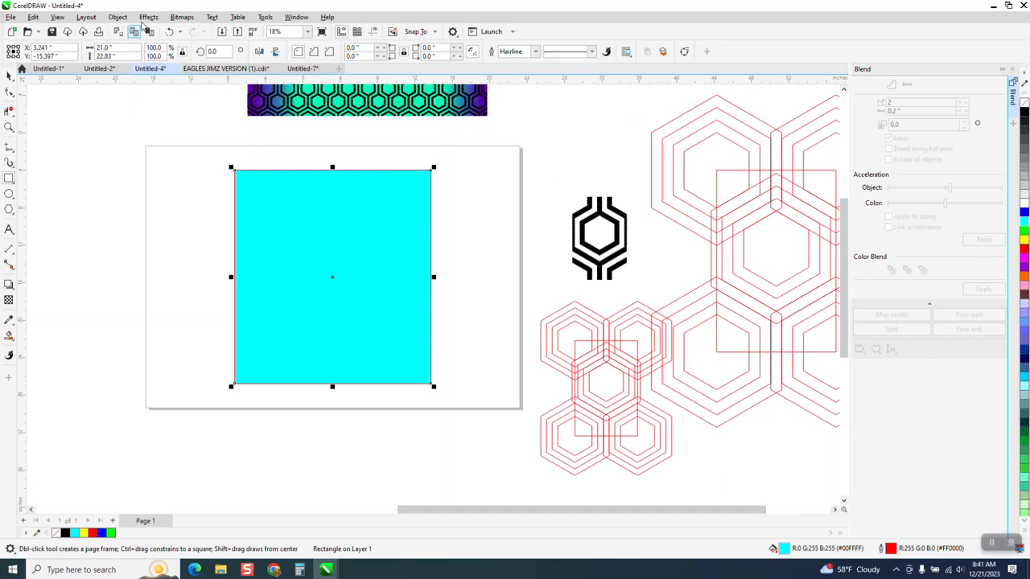
- Send the cyan rectangle to the back of the page, behind the black hexagon pattern
{"action": "left_click", "coordinate": [148, 20]}
{"action": "mouse_move", "coordinate": [123, 21]}
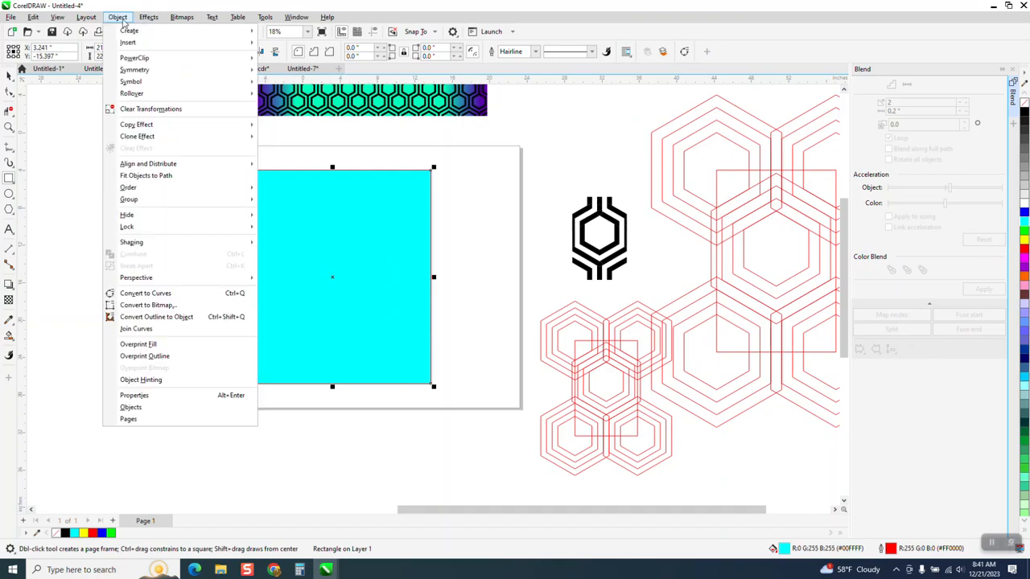
{"action": "mouse_move", "coordinate": [141, 188]}
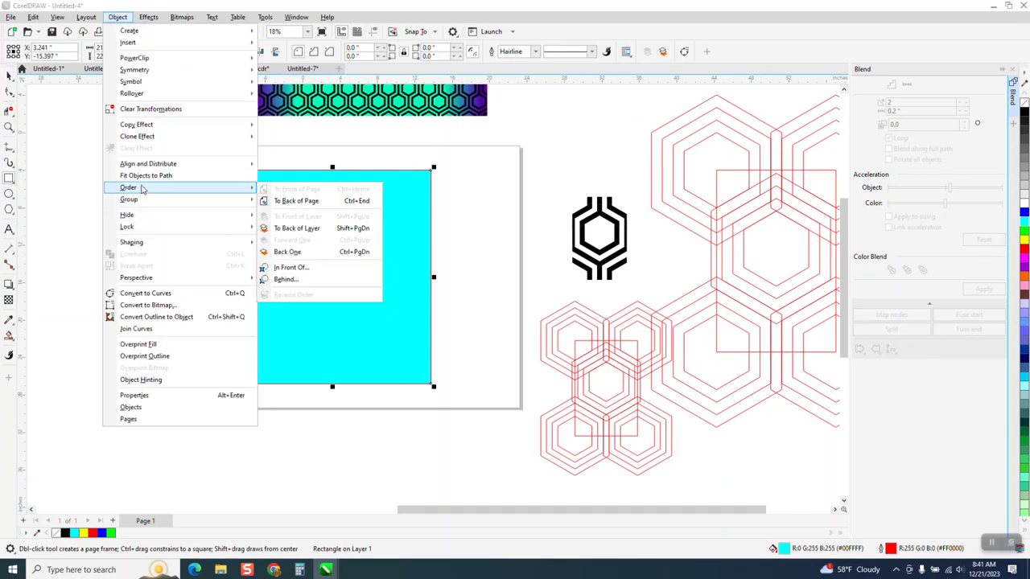
{"action": "left_click", "coordinate": [278, 201]}
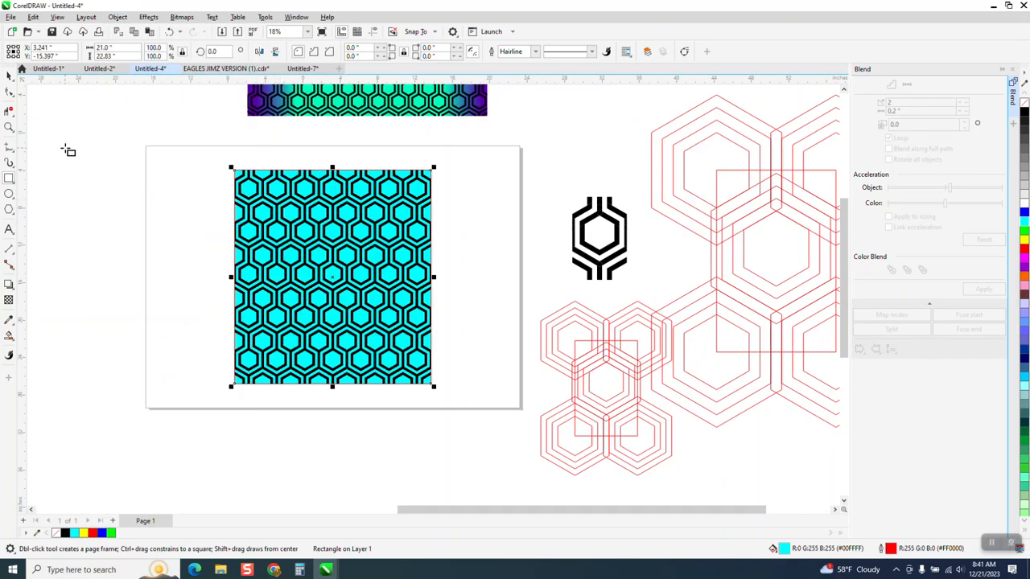
{"action": "left_click", "coordinate": [10, 75]}
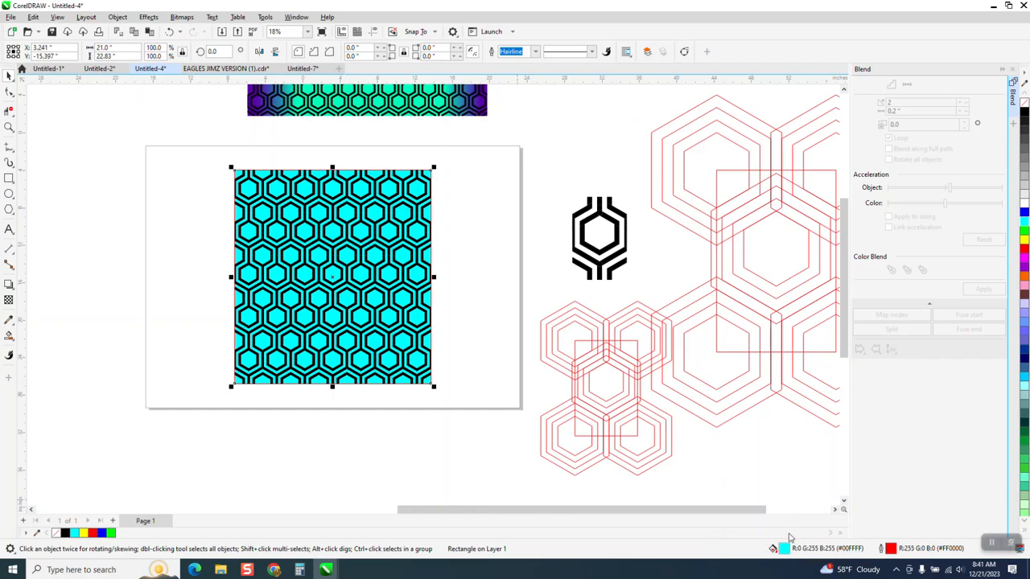
- Apply a horizontal linear fountain fill across the background rectangle with the Interactive Fill tool, ending in blue at its right edge
{"action": "left_click", "coordinate": [11, 336]}
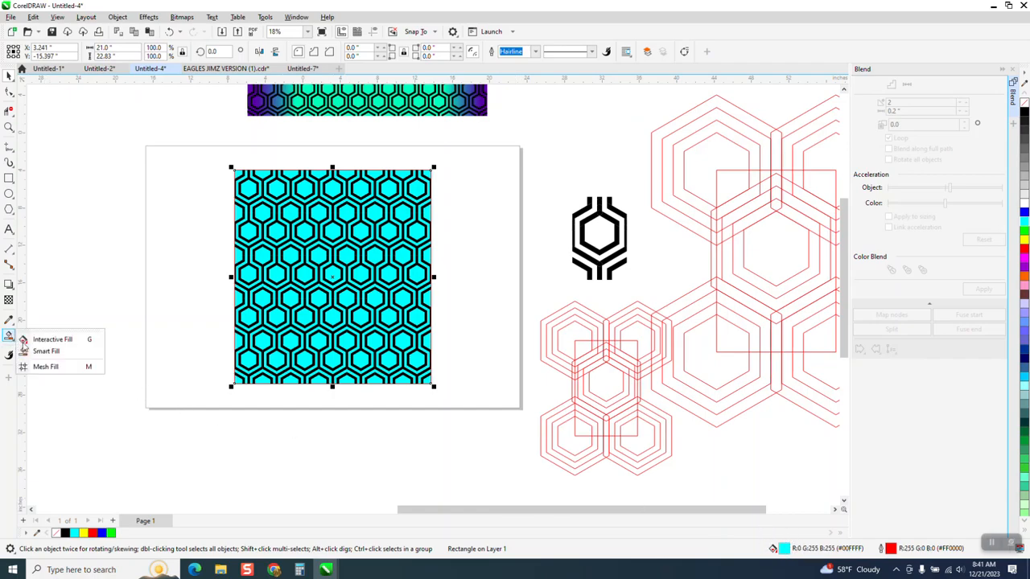
{"action": "left_click", "coordinate": [45, 336]}
{"action": "left_click_drag", "start_coordinate": [233, 265], "coordinate": [424, 267]}
{"action": "left_click_drag", "start_coordinate": [1023, 213], "coordinate": [425, 268]}
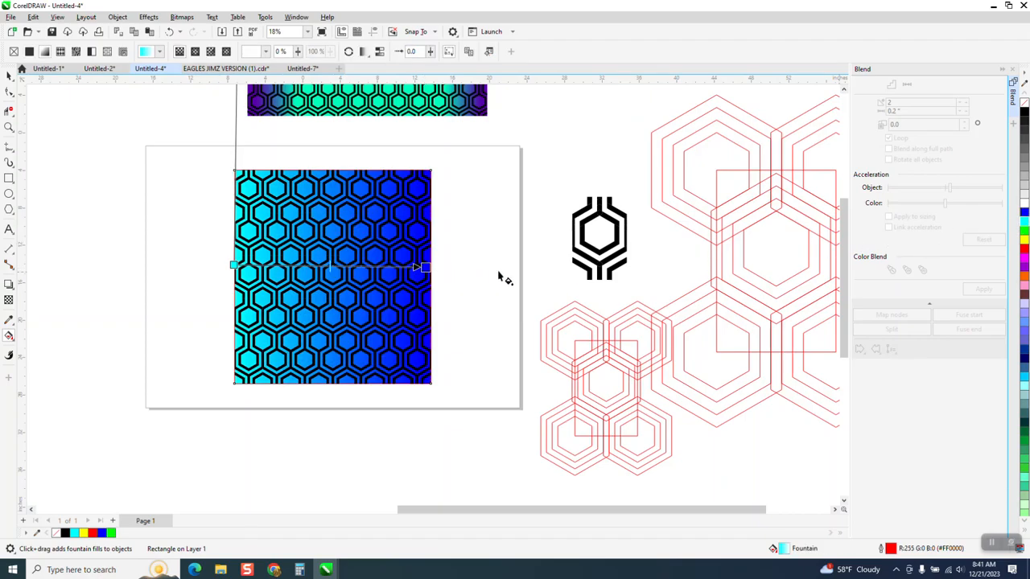
- Set the fountain fill's start colour to blue and add a cyan stop about a third along and a green stop about three quarters along
{"action": "left_click_drag", "start_coordinate": [879, 245], "coordinate": [233, 265]}
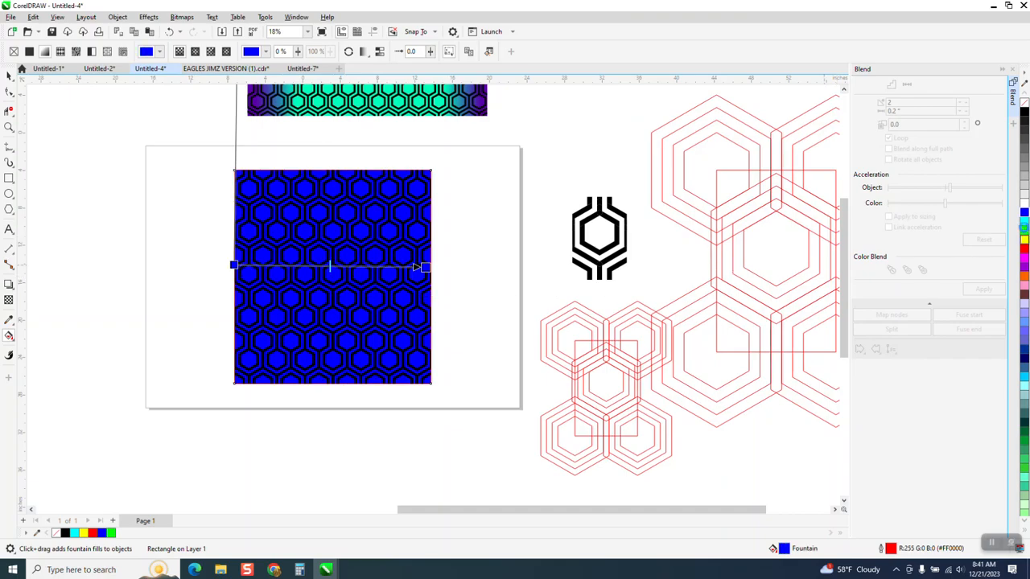
{"action": "left_click_drag", "start_coordinate": [1027, 229], "coordinate": [299, 266]}
{"action": "left_click_drag", "start_coordinate": [1023, 234], "coordinate": [375, 266]}
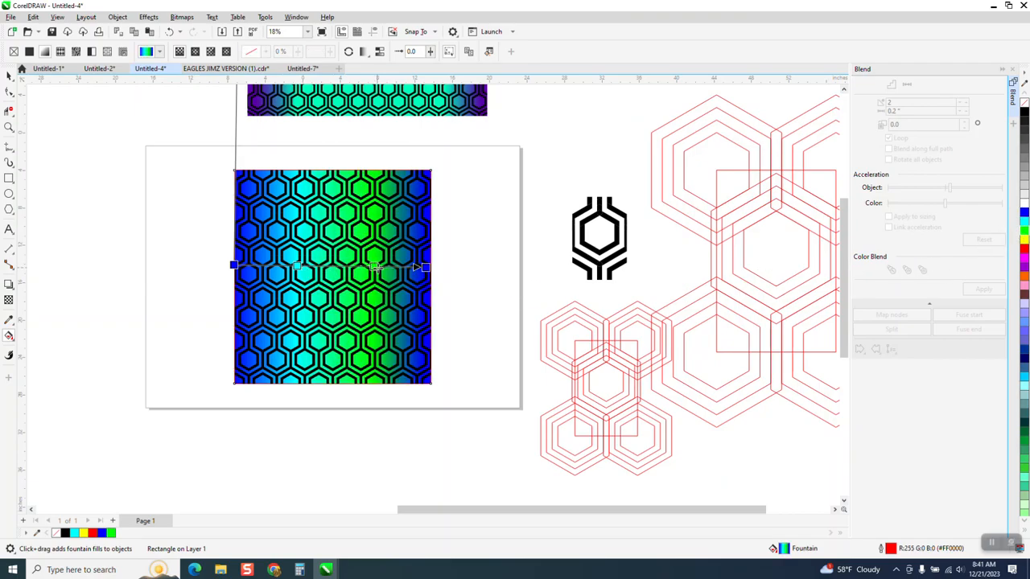
- Adjust the fountain fill's end points slightly and shorten its perpendicular handle to just above the rectangle
{"action": "left_click_drag", "start_coordinate": [307, 267], "coordinate": [316, 270]}
{"action": "left_click_drag", "start_coordinate": [434, 268], "coordinate": [424, 272]}
{"action": "left_click_drag", "start_coordinate": [249, 86], "coordinate": [242, 141]}
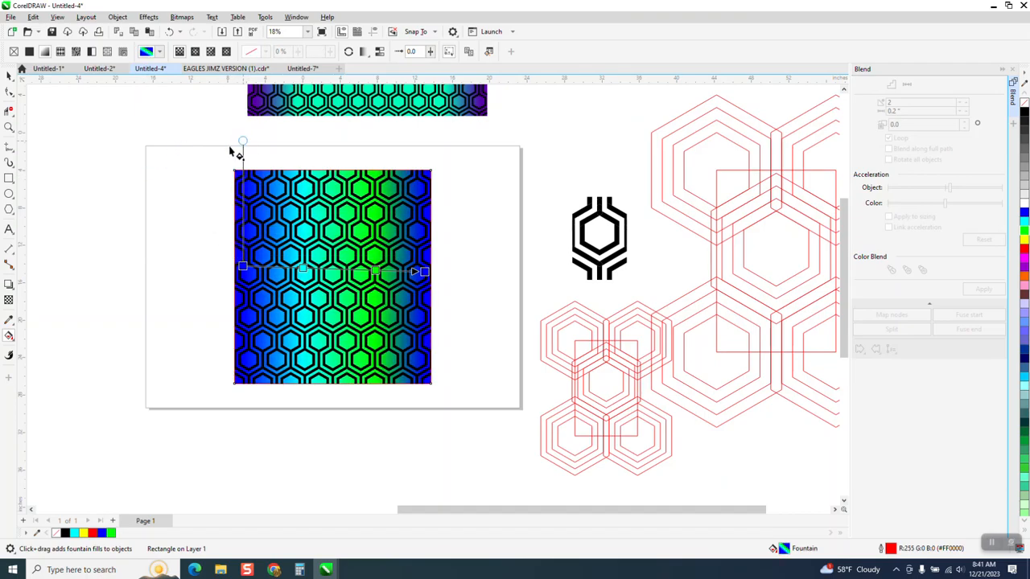
- Add a yellow stop to the fountain fill between the cyan and green stops, and deselect the rectangle
{"action": "left_click_drag", "start_coordinate": [1023, 246], "coordinate": [342, 270]}
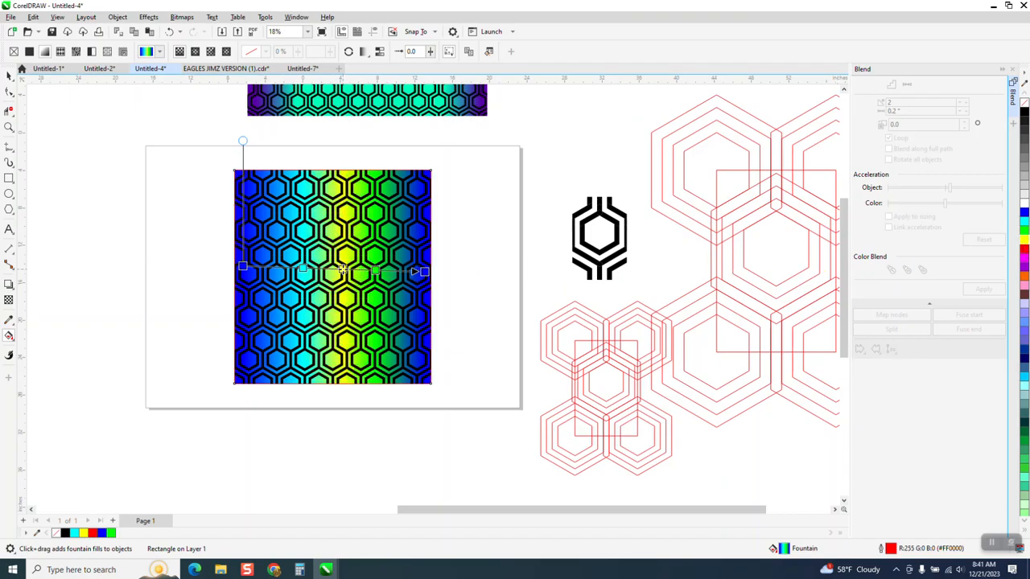
{"action": "left_click", "coordinate": [8, 75]}
{"action": "left_click", "coordinate": [206, 183]}
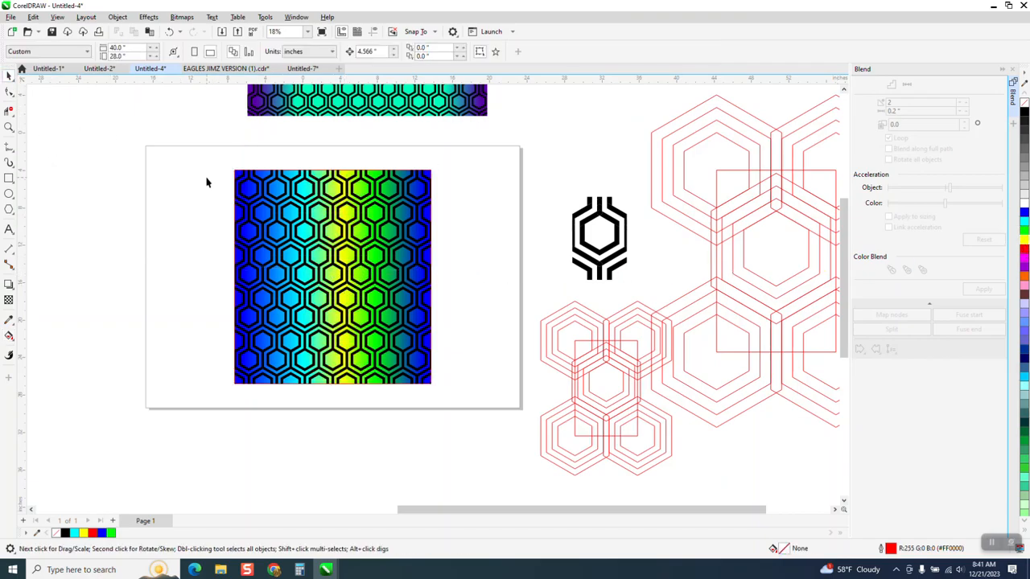
{"action": "left_click", "coordinate": [10, 128]}
{"action": "left_click_drag", "start_coordinate": [231, 174], "coordinate": [435, 363]}
{"action": "scroll", "coordinate": [384, 338], "scroll_direction": "down", "scroll_amount": 3}
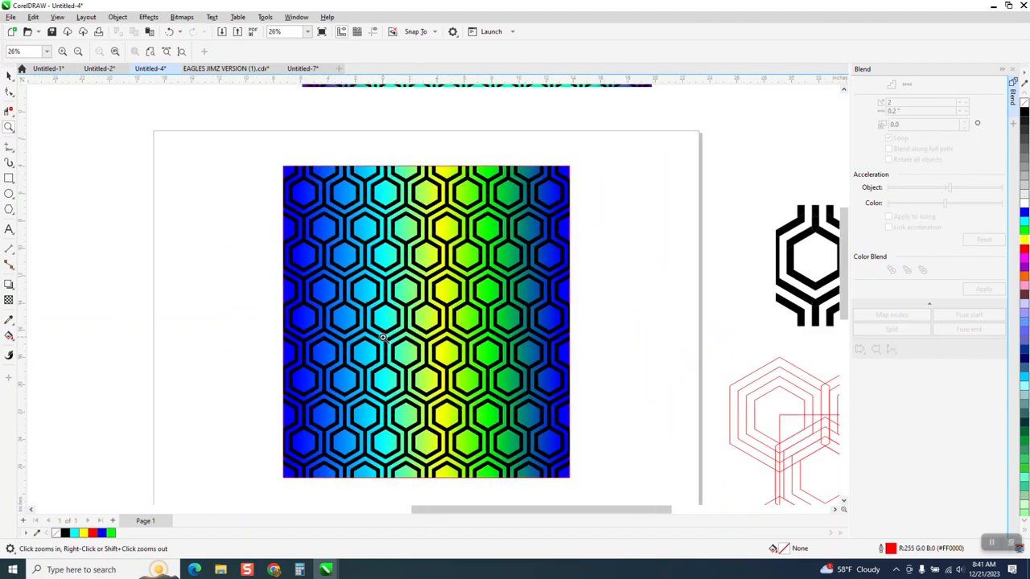